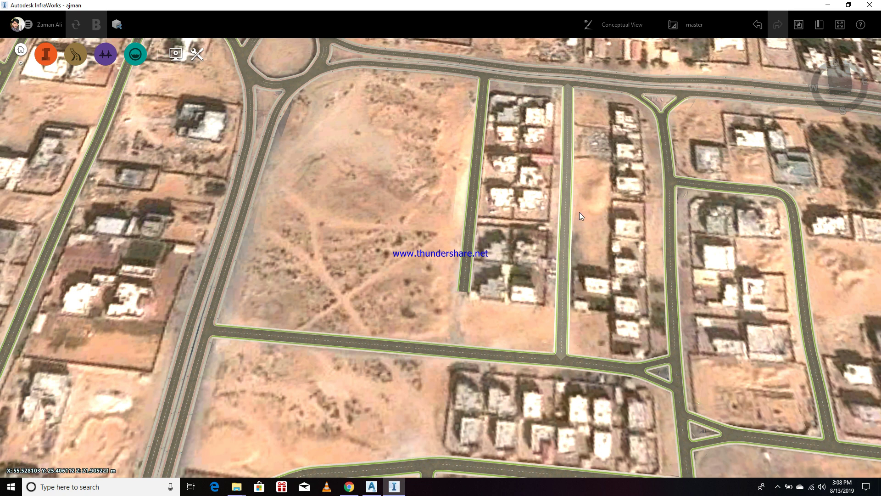
Change the rule style of the straight street between the two rows of houses to Street w_Sidewalk.
{"action": "left_click", "coordinate": [576, 239]}
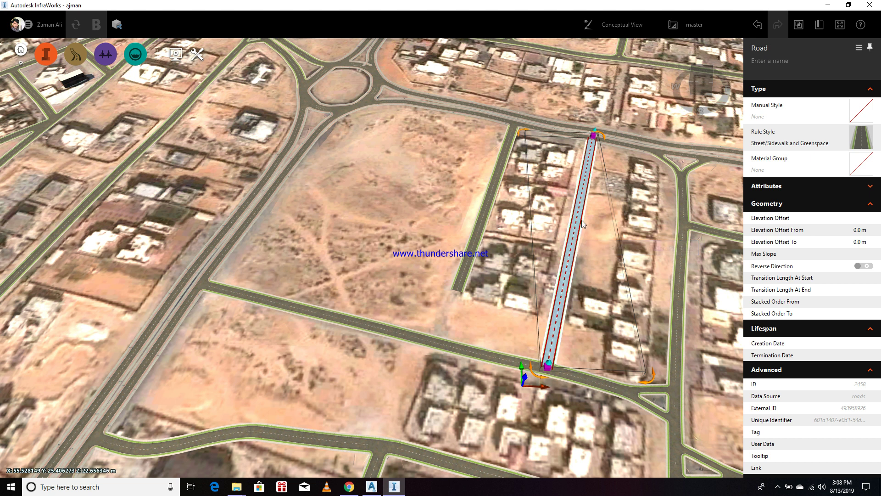
{"action": "left_click", "coordinate": [863, 143]}
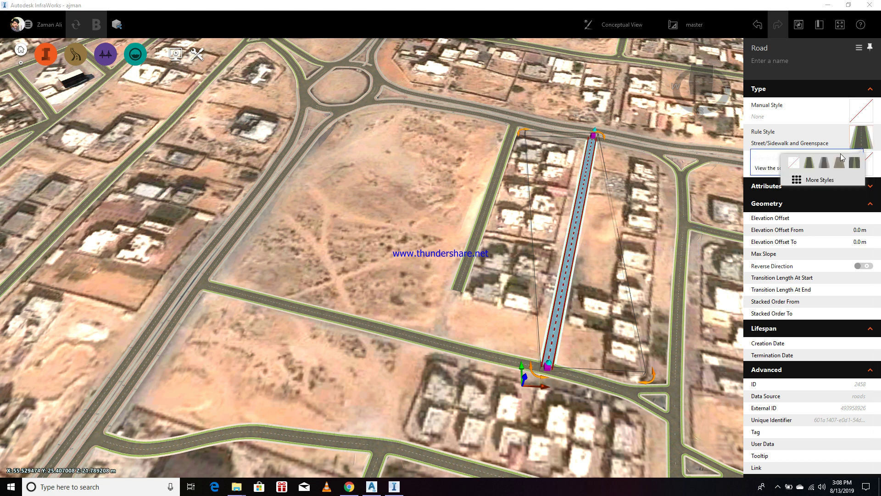
{"action": "left_click", "coordinate": [820, 180]}
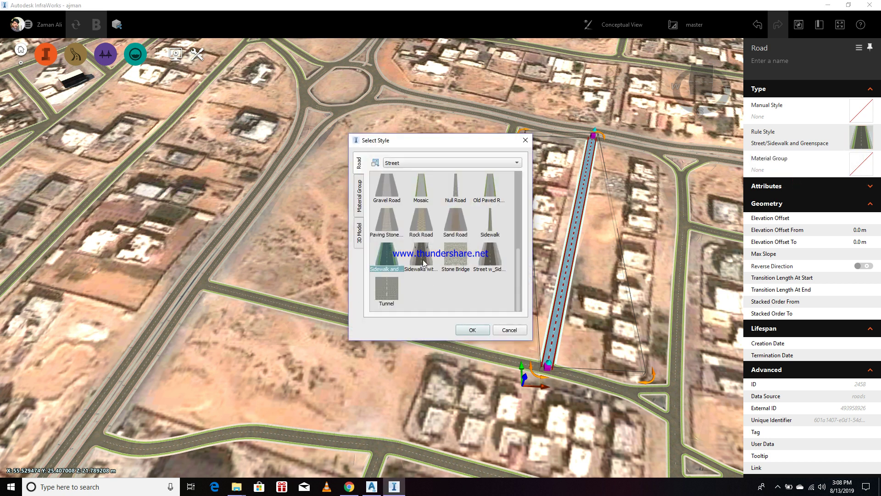
{"action": "left_click", "coordinate": [492, 258]}
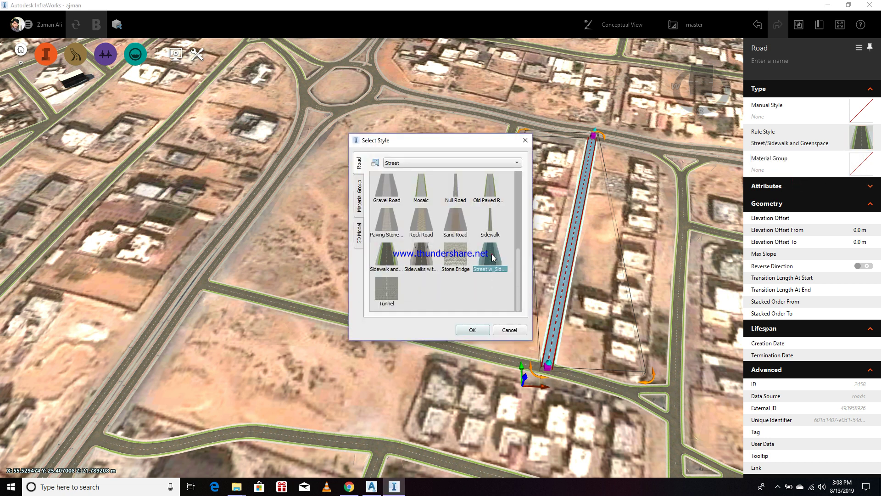
{"action": "left_click", "coordinate": [472, 330]}
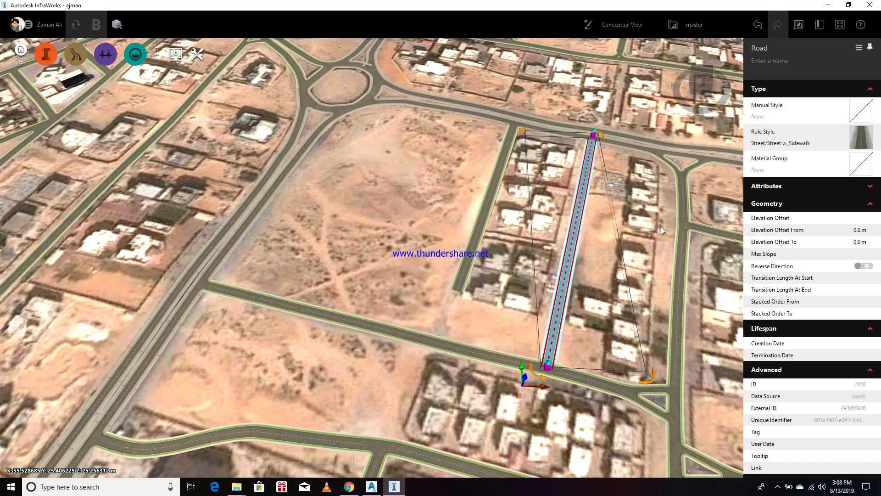
{"action": "double_click", "coordinate": [638, 209]}
Convert the restyled sidewalk street to a component road.
{"action": "scroll", "coordinate": [521, 376], "scroll_direction": "up", "scroll_amount": 10}
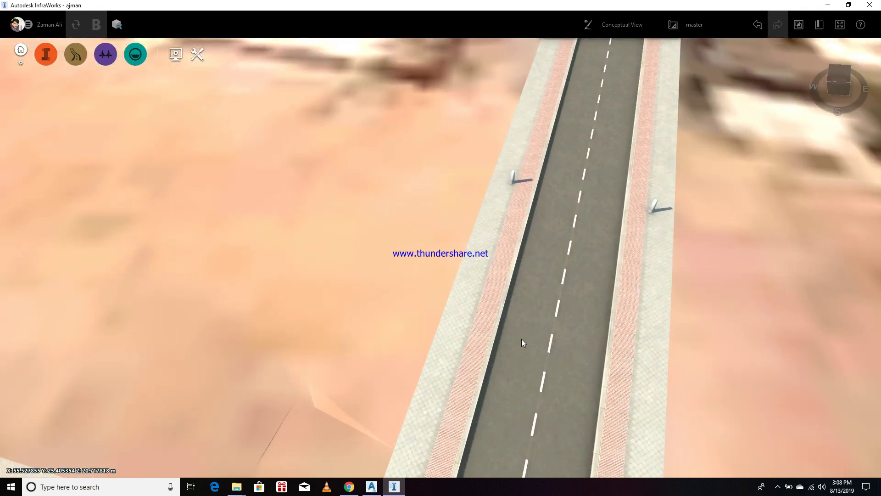
{"action": "mouse_move", "coordinate": [522, 339]}
{"action": "middle_mouse_down"}
{"action": "mouse_move", "coordinate": [540, 282]}
{"action": "mouse_move", "coordinate": [592, 346]}
{"action": "mouse_move", "coordinate": [551, 377]}
{"action": "mouse_move", "coordinate": [470, 374]}
{"action": "middle_mouse_up"}
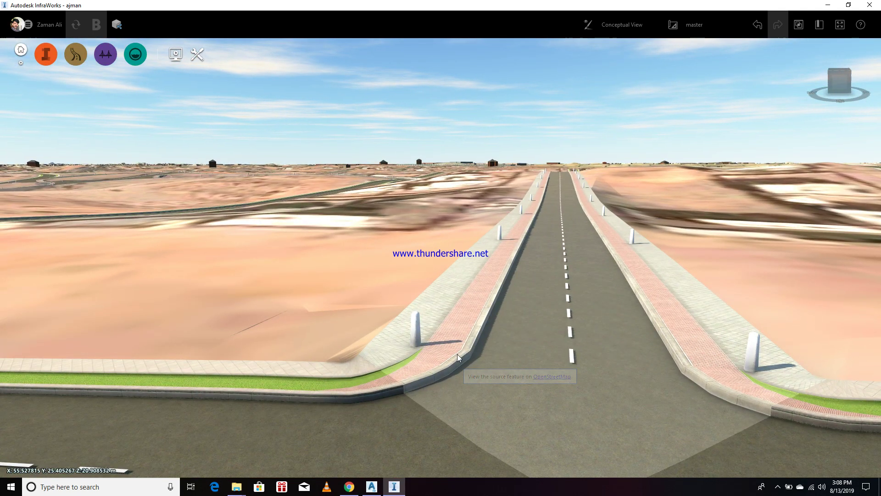
{"action": "mouse_move", "coordinate": [447, 339]}
{"action": "middle_mouse_down"}
{"action": "mouse_move", "coordinate": [462, 350]}
{"action": "mouse_move", "coordinate": [451, 326]}
{"action": "middle_mouse_up"}
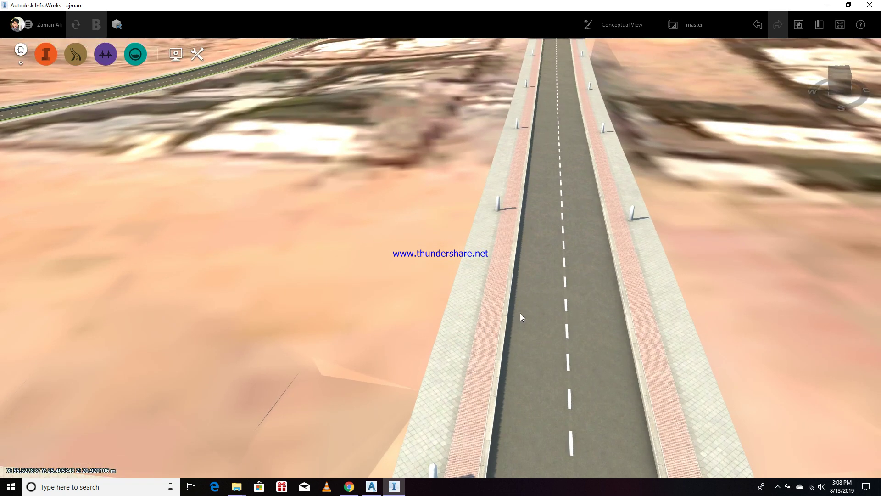
{"action": "scroll", "coordinate": [470, 329], "scroll_direction": "down", "scroll_amount": 6}
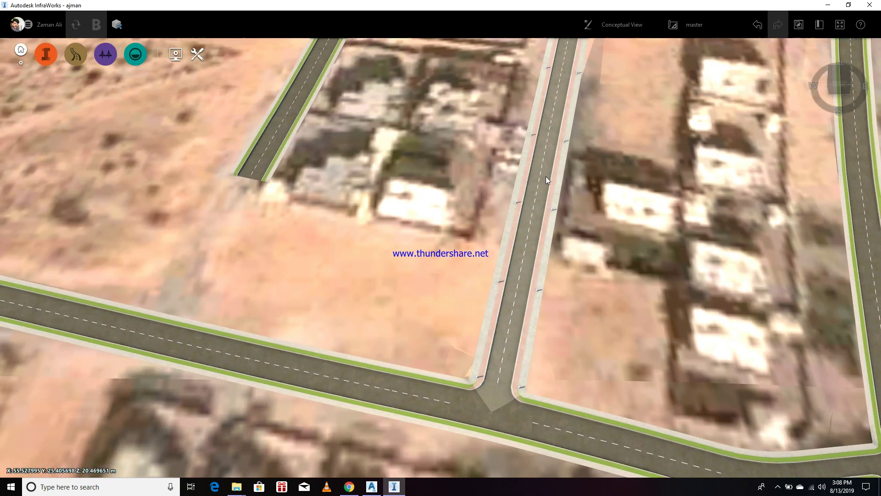
{"action": "left_click", "coordinate": [547, 177]}
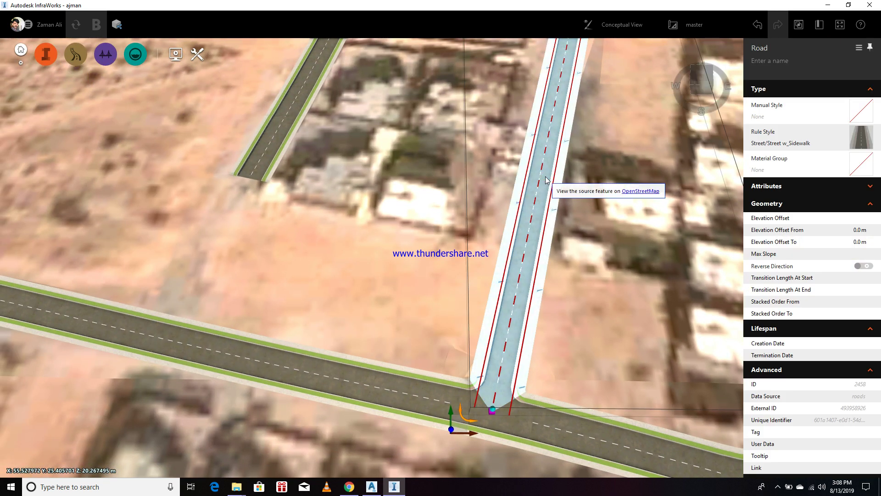
{"action": "right_click", "coordinate": [546, 178]}
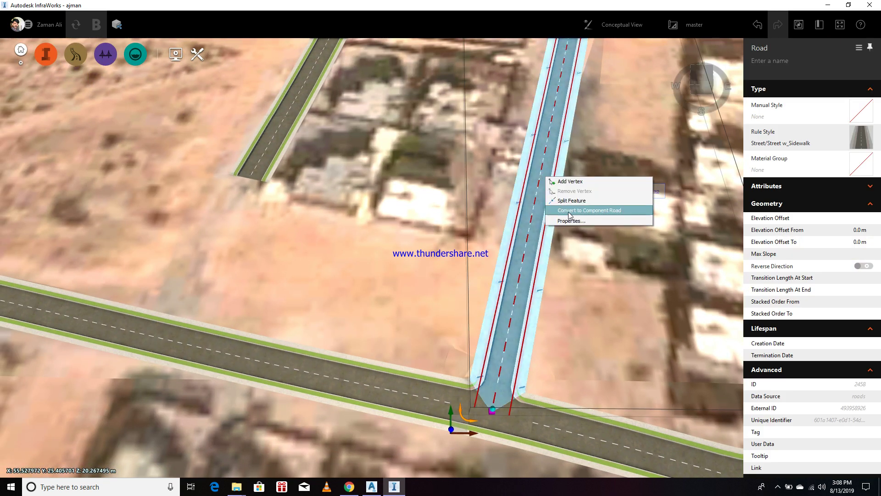
{"action": "left_click", "coordinate": [583, 213]}
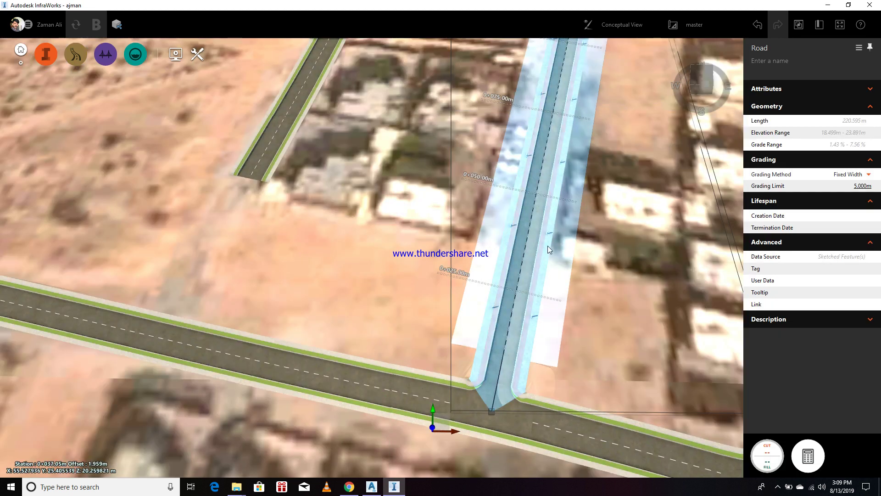
{"action": "left_click", "coordinate": [596, 275]}
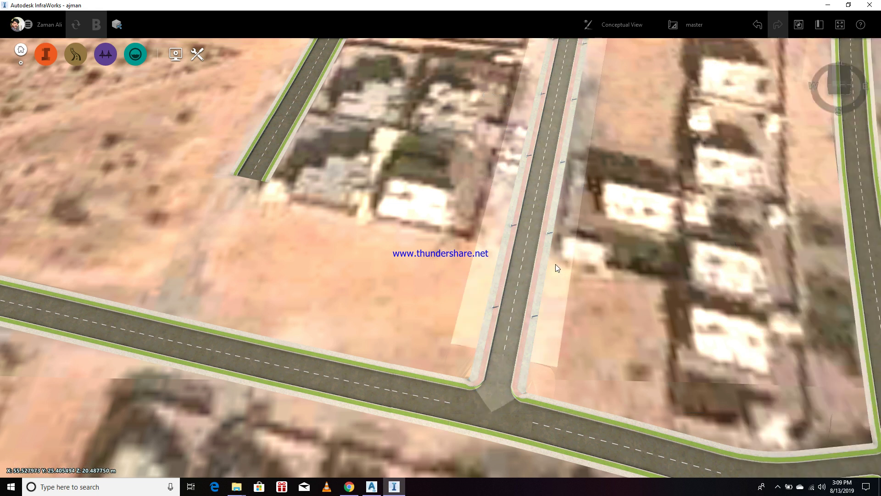
Set the component road's grading method to Fixed Slope with cut and fill slopes of 4:1.
{"action": "left_click", "coordinate": [556, 263]}
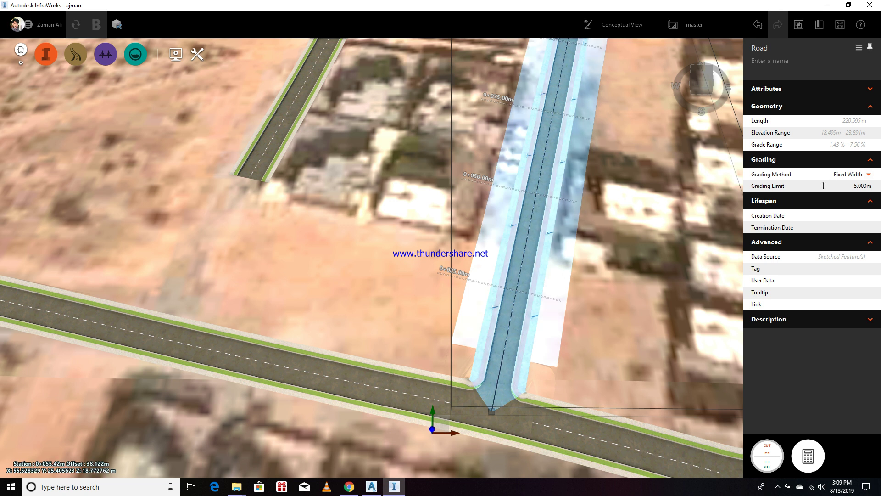
{"action": "left_click", "coordinate": [868, 174]}
{"action": "left_click", "coordinate": [803, 184]}
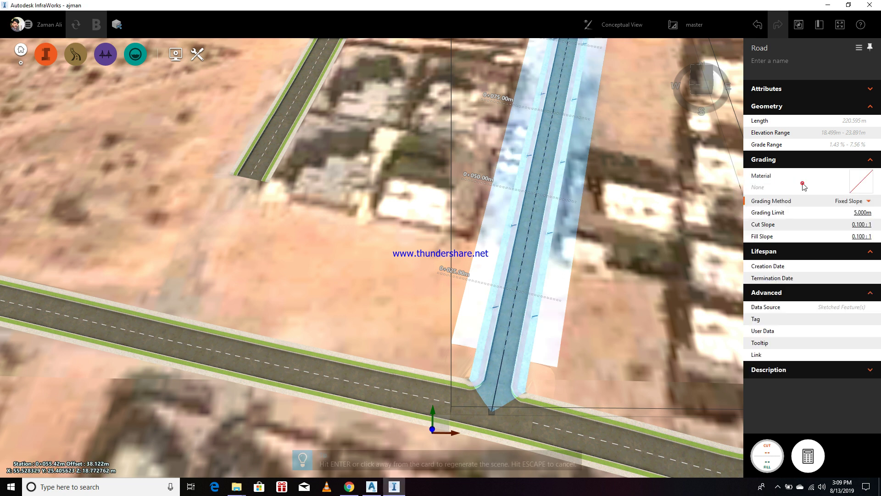
{"action": "left_click", "coordinate": [866, 224]}
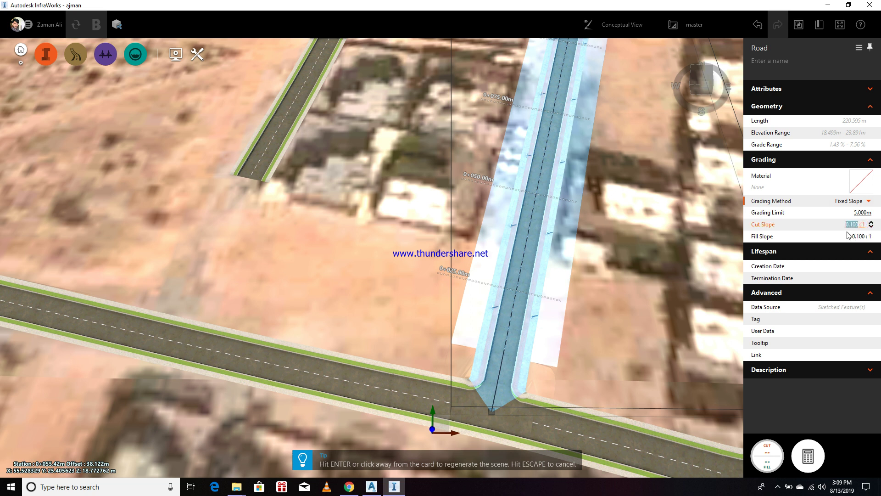
{"action": "type", "text": "4"}
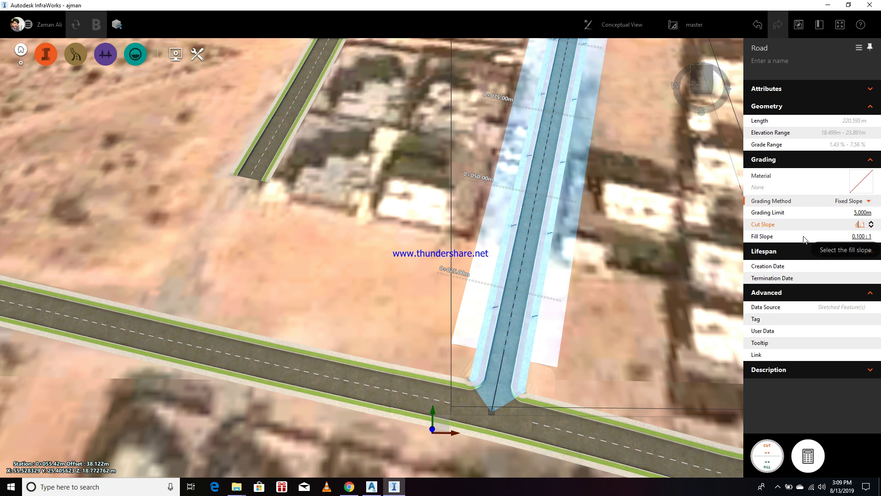
{"action": "left_click", "coordinate": [858, 236]}
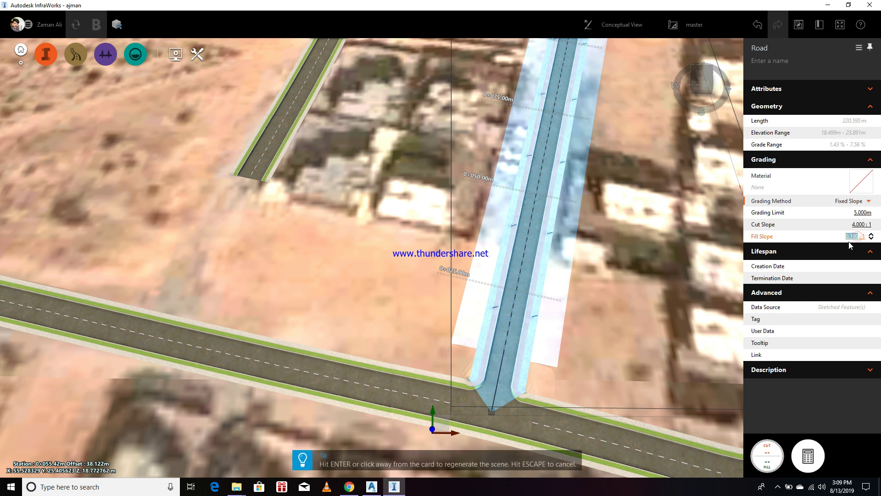
{"action": "type", "text": "4"}
Set the road's grading limit to 10 m and regenerate the scene.
{"action": "left_click", "coordinate": [842, 214]}
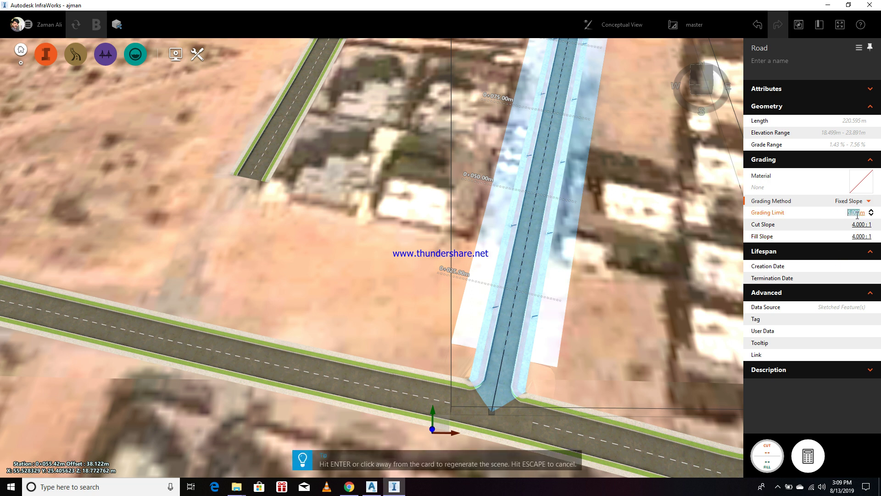
{"action": "type", "text": "1"}
{"action": "left_click", "coordinate": [805, 202]}
{"action": "left_click", "coordinate": [620, 250]}
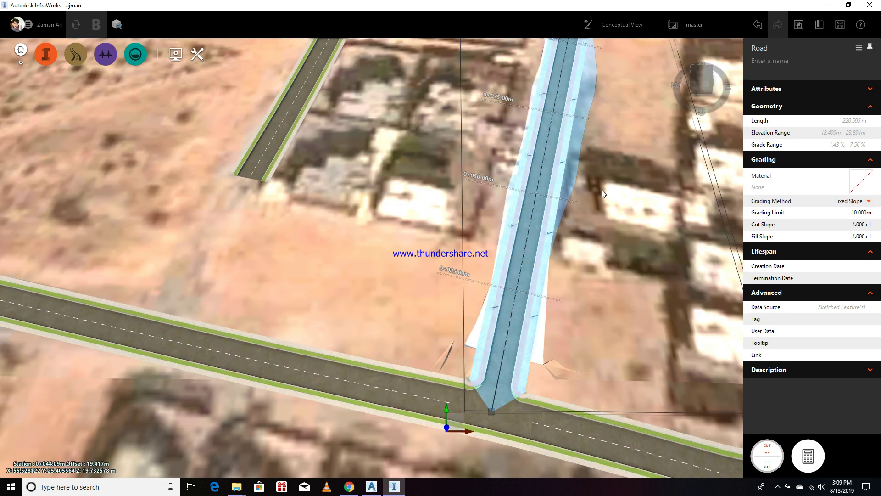
Open the profile view of the regraded component road.
{"action": "left_click", "coordinate": [574, 279]}
{"action": "left_click_drag", "start_coordinate": [569, 221], "coordinate": [549, 202]}
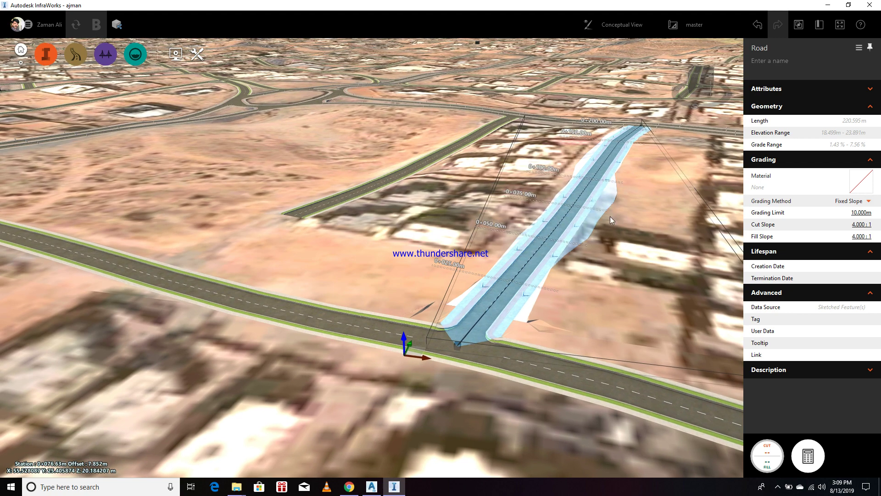
{"action": "left_click_drag", "start_coordinate": [643, 256], "coordinate": [553, 321]}
{"action": "left_click", "coordinate": [546, 369]}
{"action": "scroll", "coordinate": [401, 346], "scroll_direction": "down", "scroll_amount": 2}
{"action": "left_click_drag", "start_coordinate": [601, 341], "coordinate": [736, 352]}
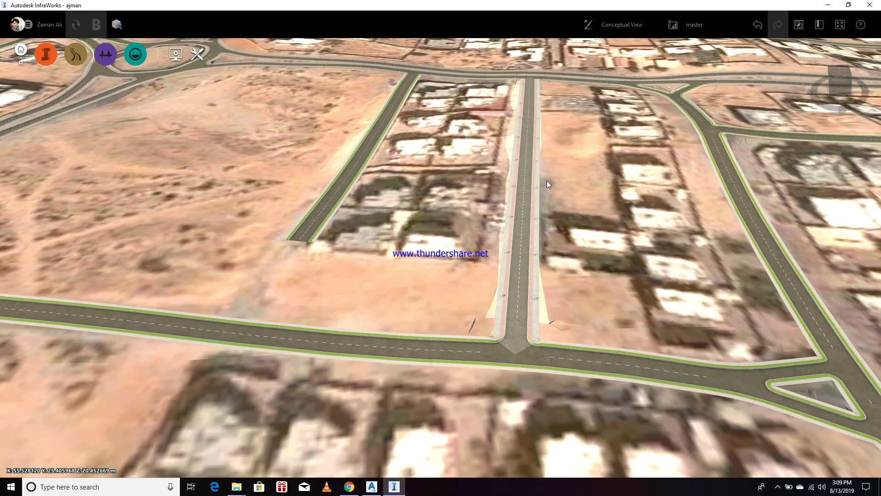
{"action": "left_click", "coordinate": [544, 181]}
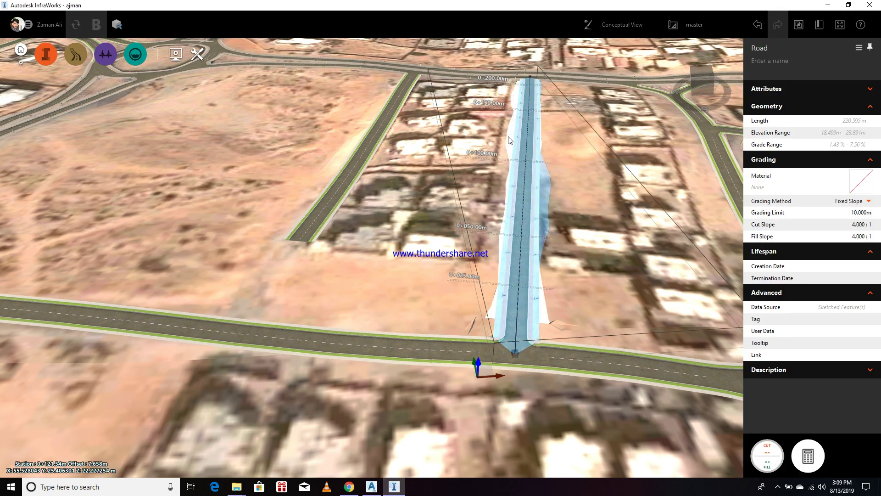
{"action": "left_click_drag", "start_coordinate": [591, 229], "coordinate": [601, 231]}
{"action": "left_click_drag", "start_coordinate": [624, 266], "coordinate": [529, 298]}
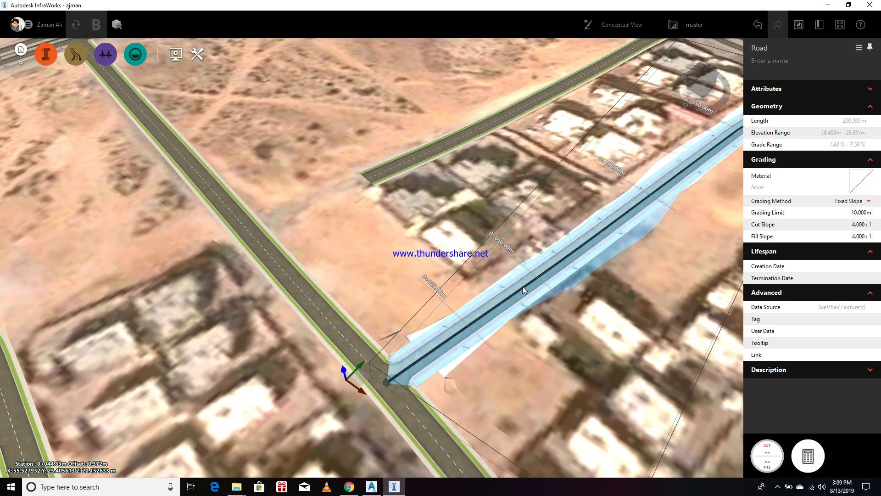
{"action": "right_click", "coordinate": [522, 287]}
{"action": "left_click", "coordinate": [569, 321]}
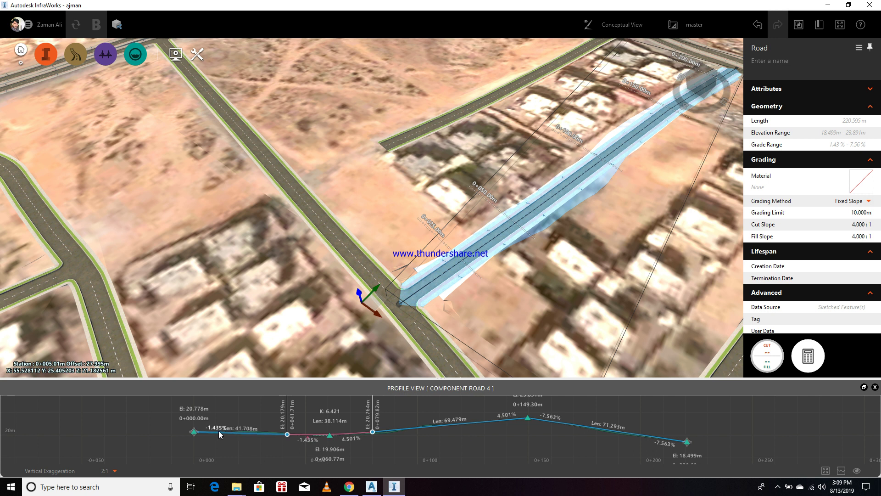
Show the PVI at station 0+149.30 in the canvas and lower it to an elevation of about 23.07 m.
{"action": "right_click", "coordinate": [529, 419]}
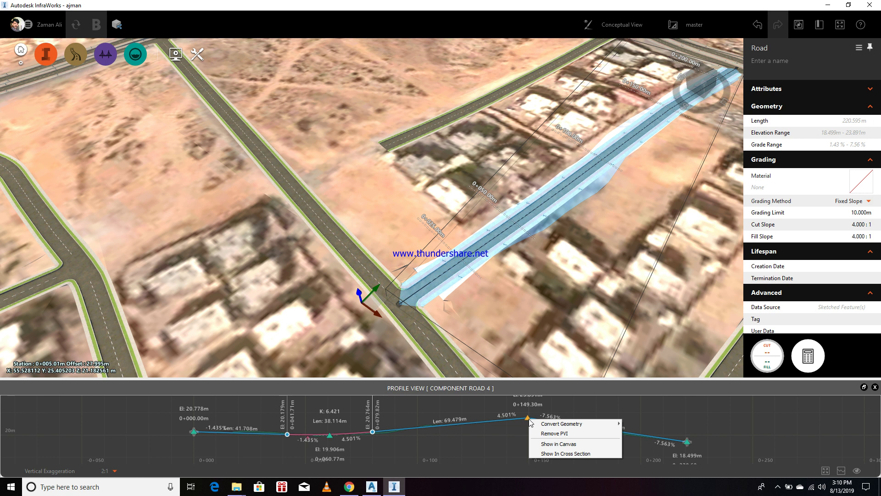
{"action": "left_click", "coordinate": [558, 444]}
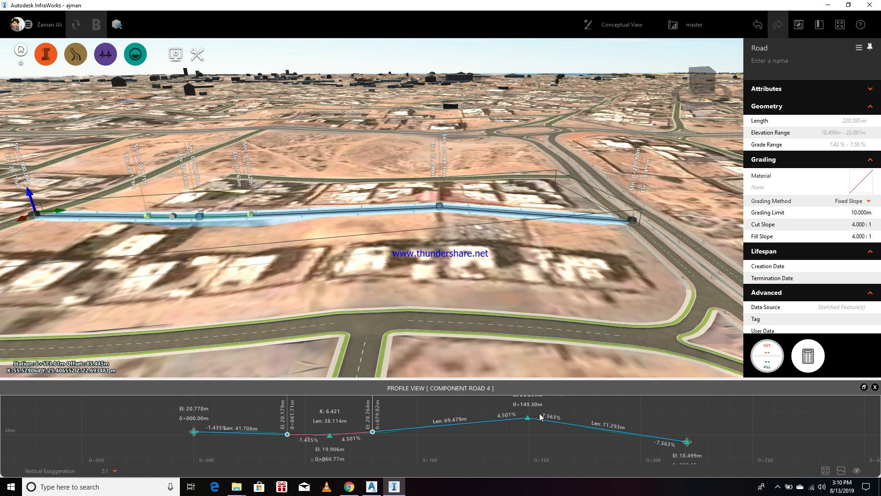
{"action": "left_click_drag", "start_coordinate": [529, 418], "coordinate": [529, 420]}
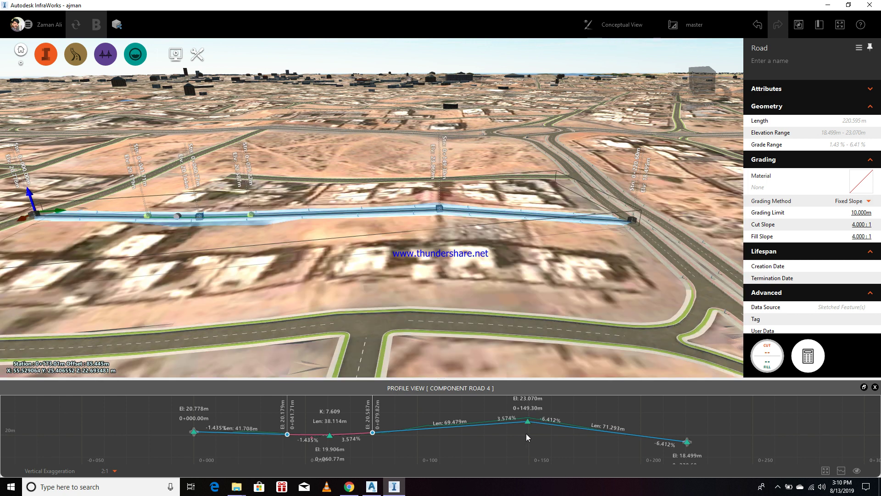
Convert the geometry of the PVI at station 0+149.30 to an asymmetric parabola curve.
{"action": "middle_click_drag", "start_coordinate": [470, 438], "coordinate": [481, 447]}
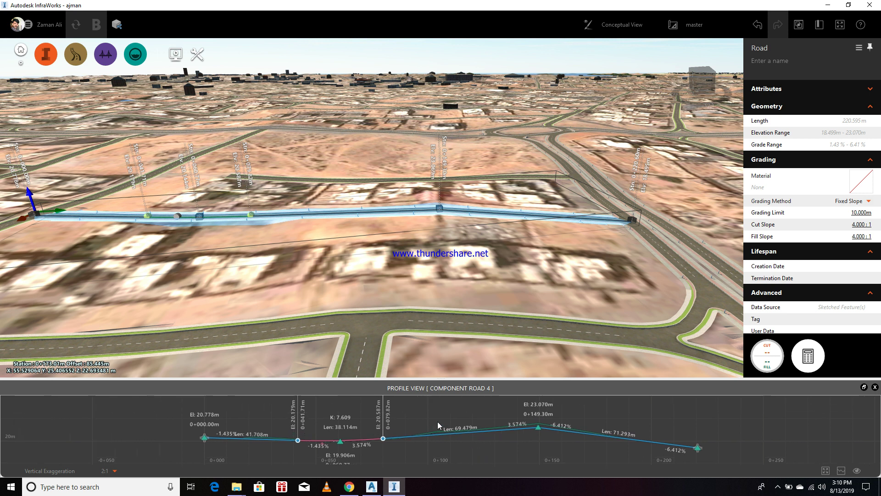
{"action": "right_click", "coordinate": [540, 430]}
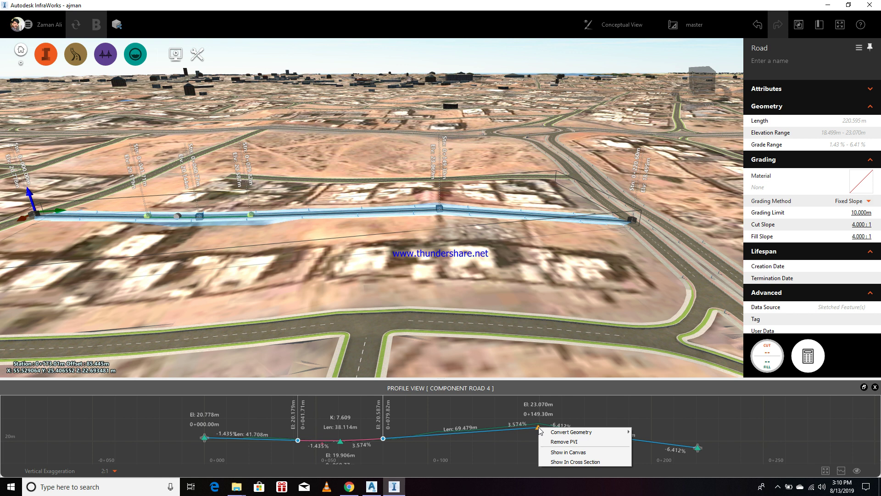
{"action": "mouse_move", "coordinate": [546, 431]}
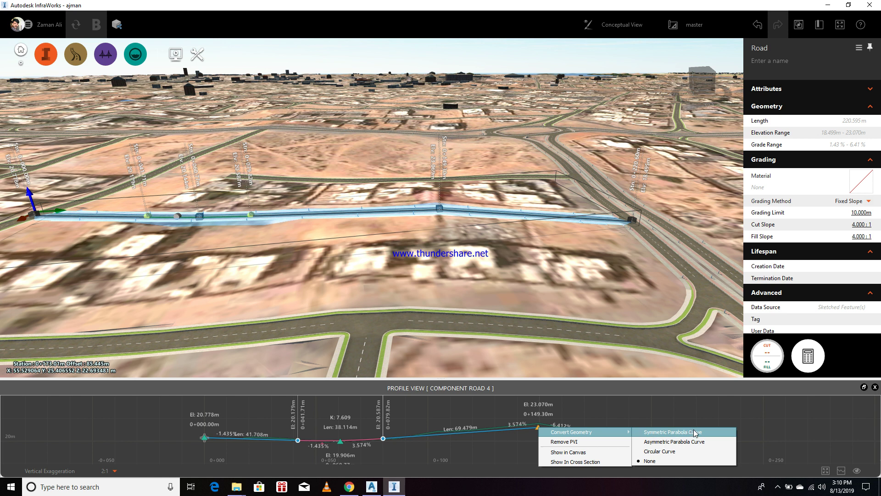
{"action": "left_click", "coordinate": [681, 442]}
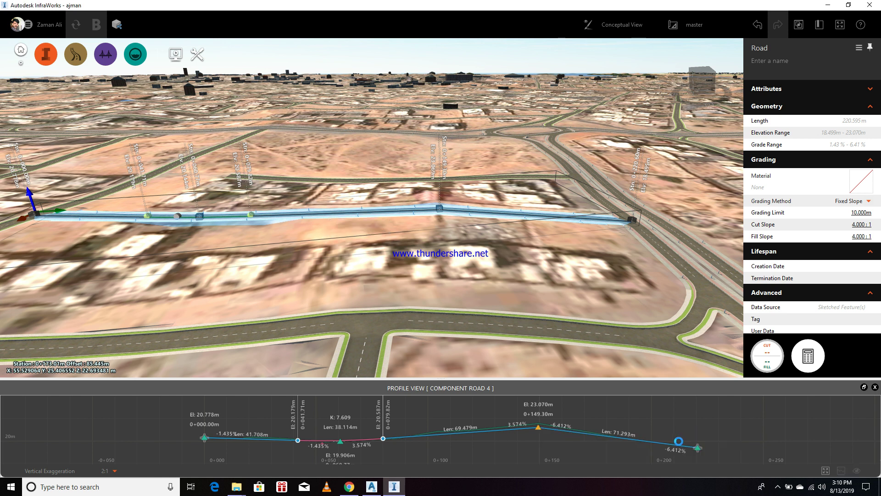
{"action": "left_click", "coordinate": [562, 410]}
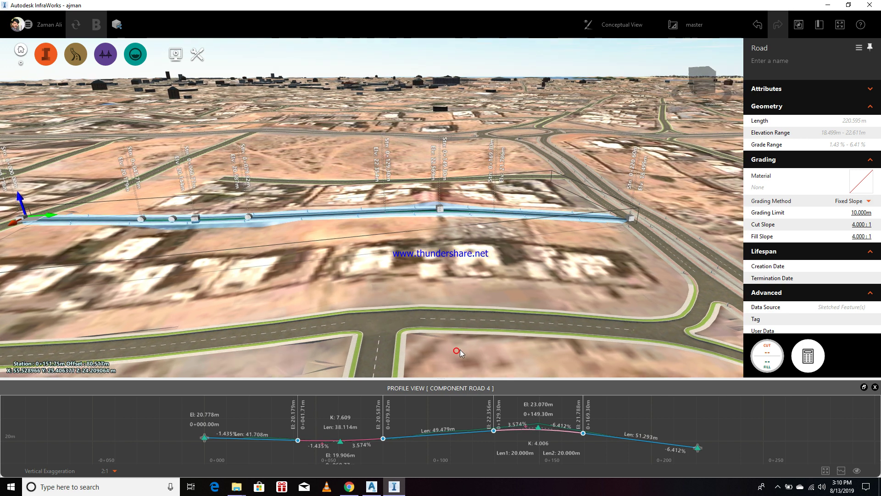
Examine the reshaped road in the model and reselect it to bring back its profile.
{"action": "left_click", "coordinate": [457, 351]}
{"action": "left_click_drag", "start_coordinate": [329, 261], "coordinate": [472, 299]}
{"action": "left_click", "coordinate": [406, 304]}
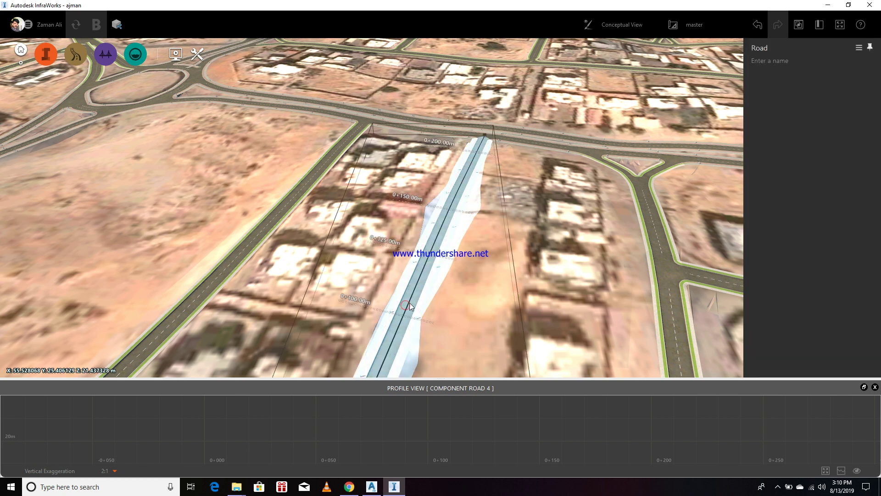
{"action": "scroll", "coordinate": [556, 204], "scroll_direction": "down", "scroll_amount": 5}
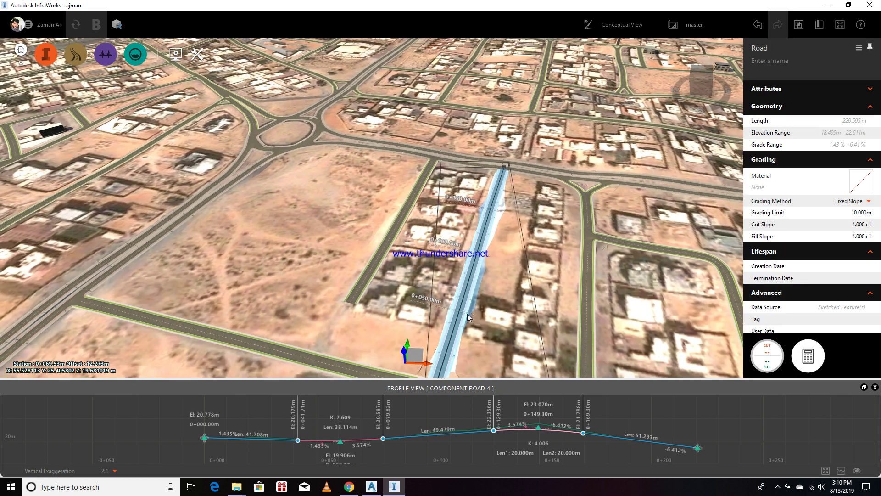
Open the component road's cross section view and step through its stations from 0+070.00 to 0+170.00.
{"action": "right_click", "coordinate": [467, 289]}
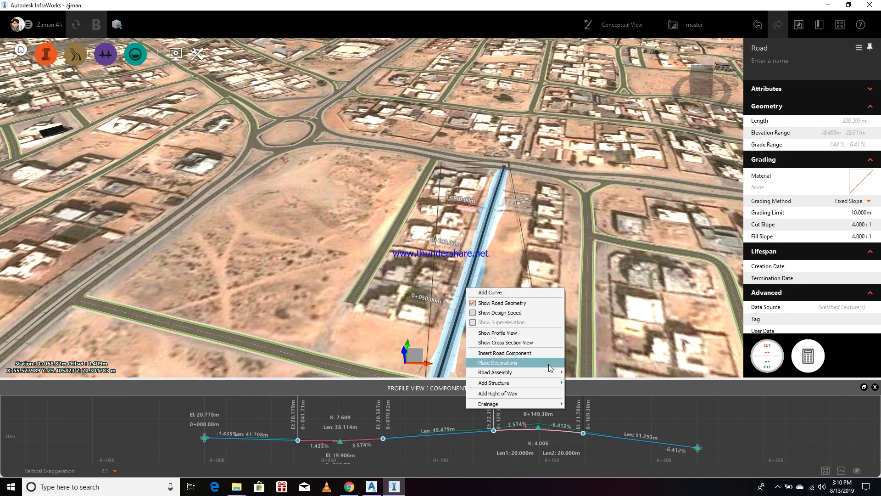
{"action": "left_click", "coordinate": [493, 343]}
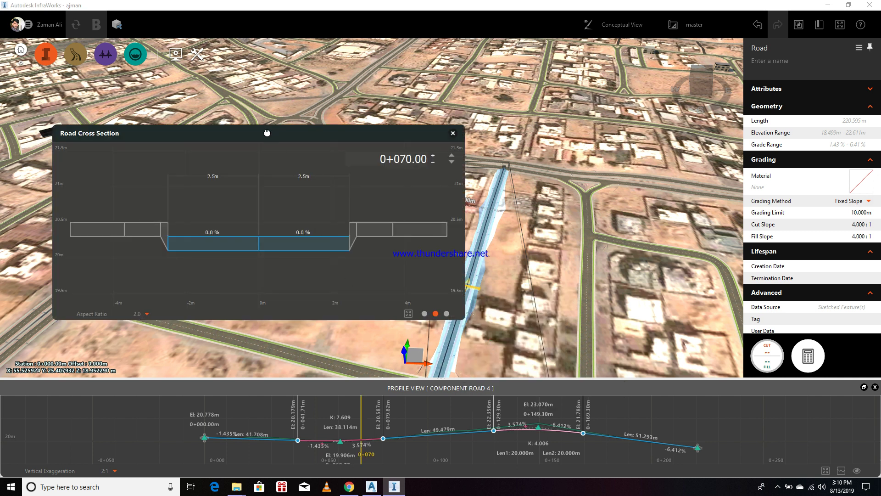
{"action": "left_click_drag", "start_coordinate": [270, 136], "coordinate": [253, 78]}
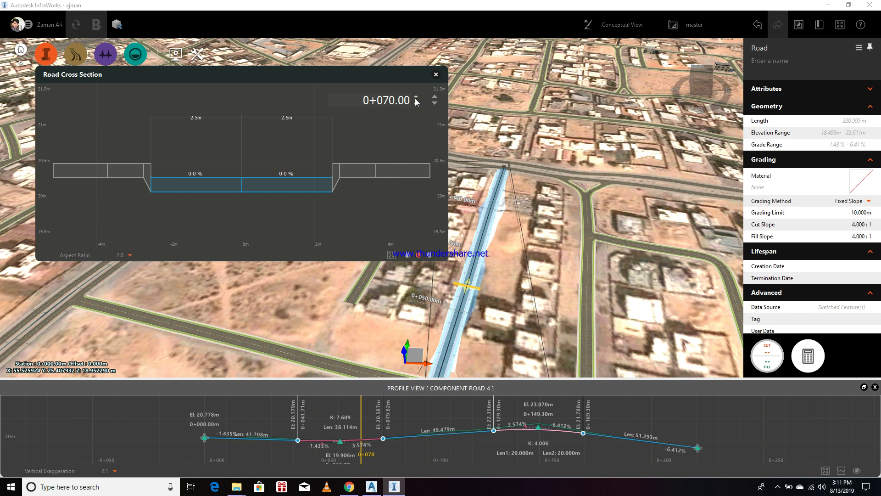
{"action": "scroll", "coordinate": [416, 98], "scroll_direction": "up", "scroll_amount": 6}
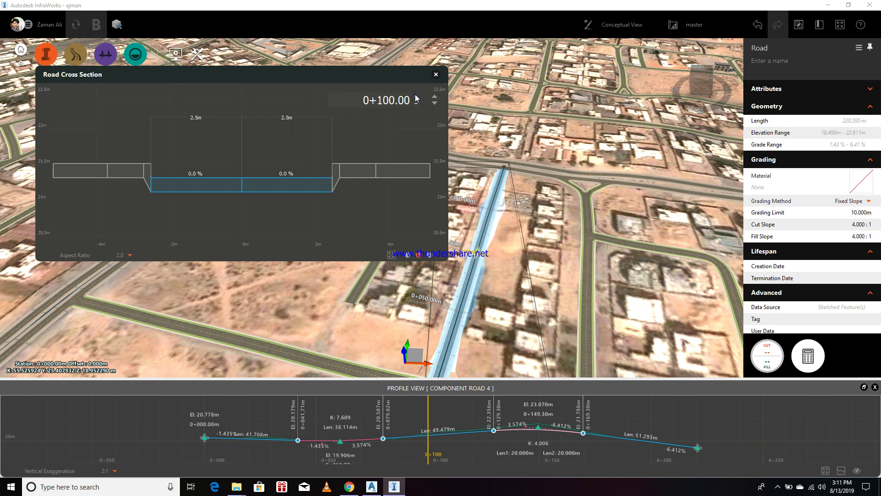
{"action": "scroll", "coordinate": [417, 99], "scroll_direction": "up", "scroll_amount": 1}
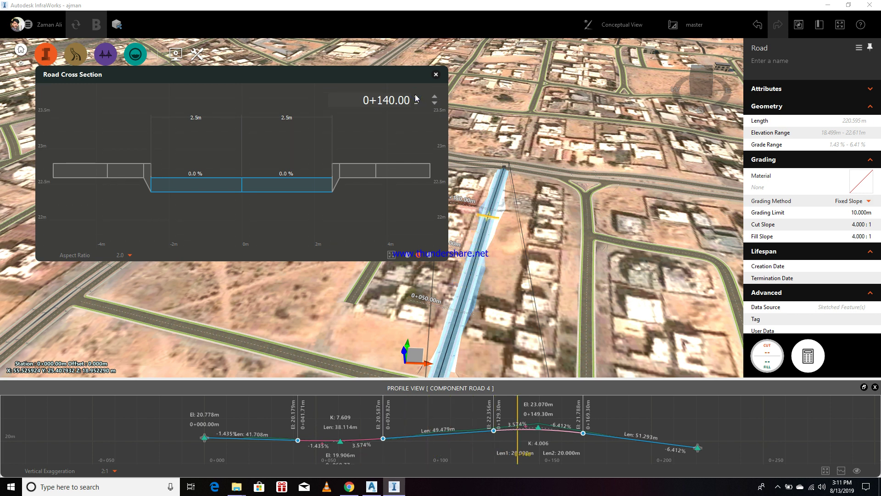
{"action": "scroll", "coordinate": [416, 99], "scroll_direction": "up", "scroll_amount": 2}
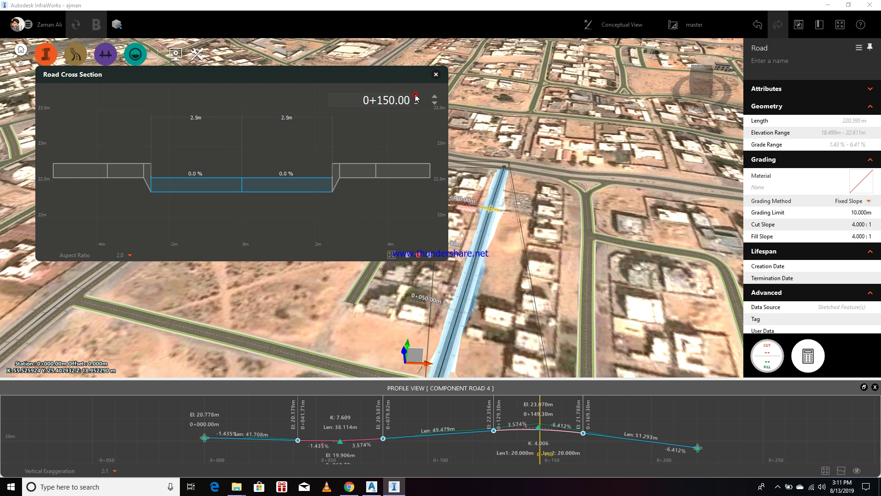
{"action": "scroll", "coordinate": [416, 98], "scroll_direction": "up", "scroll_amount": 1}
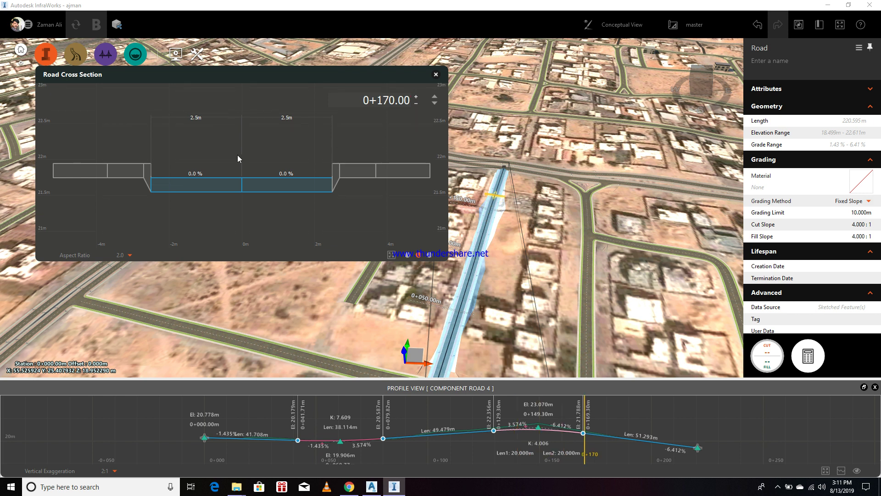
Show the ground line and side slopes in the cross section, and inspect stations from the end of road back to 0+030.00.
{"action": "left_click", "coordinate": [409, 256]}
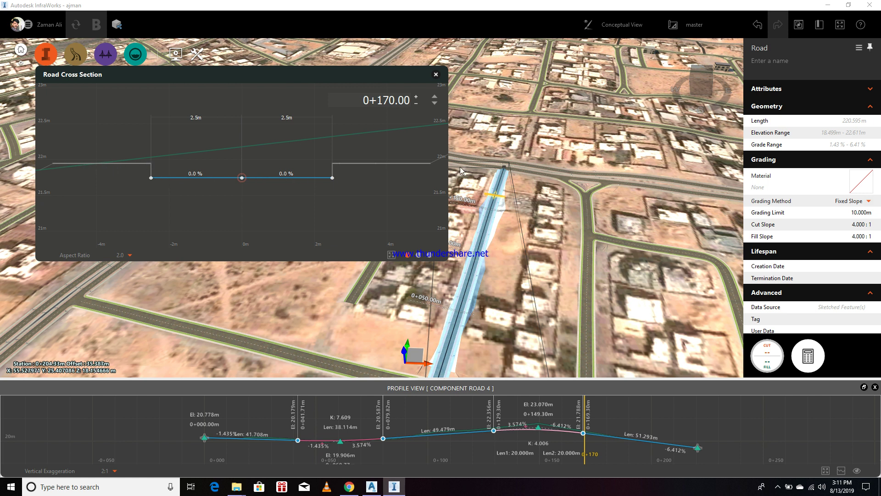
{"action": "scroll", "coordinate": [271, 210], "scroll_direction": "down", "scroll_amount": 1}
{"action": "scroll", "coordinate": [271, 210], "scroll_direction": "down", "scroll_amount": 2}
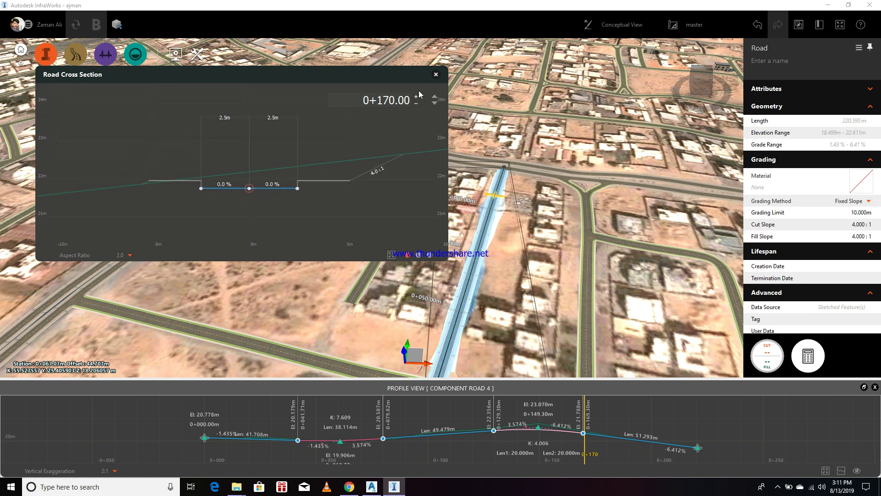
{"action": "scroll", "coordinate": [415, 99], "scroll_direction": "up", "scroll_amount": 2}
{"action": "scroll", "coordinate": [416, 98], "scroll_direction": "up", "scroll_amount": 3}
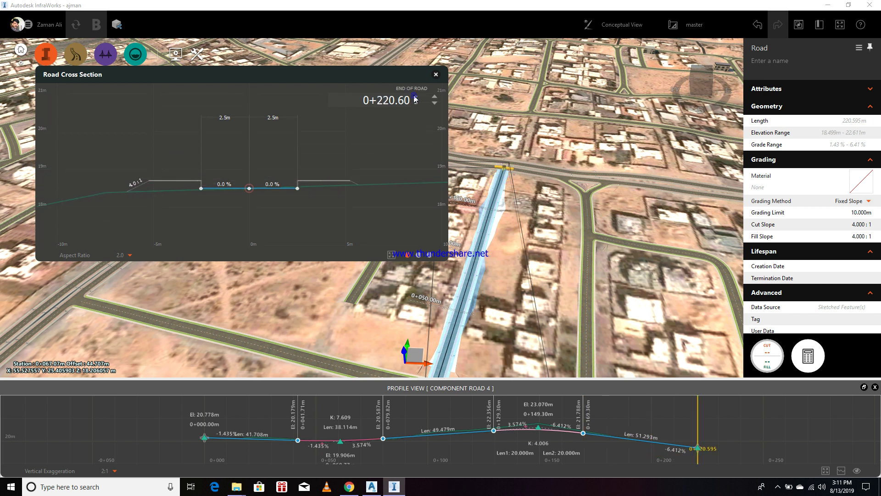
{"action": "scroll", "coordinate": [415, 107], "scroll_direction": "down", "scroll_amount": 8}
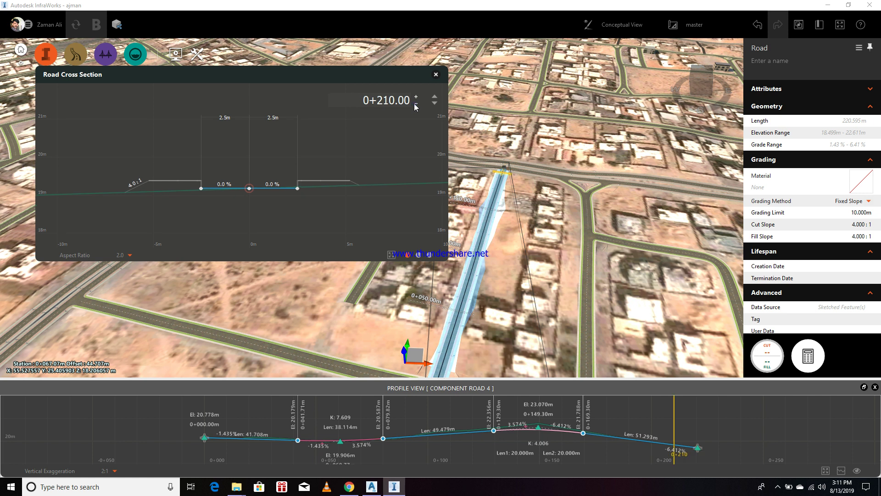
{"action": "scroll", "coordinate": [415, 107], "scroll_direction": "down", "scroll_amount": 9}
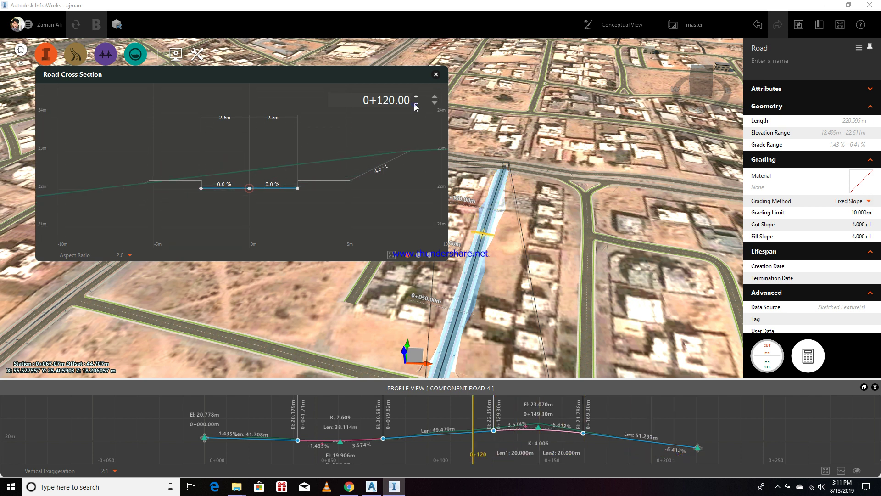
{"action": "scroll", "coordinate": [415, 107], "scroll_direction": "down", "scroll_amount": 2}
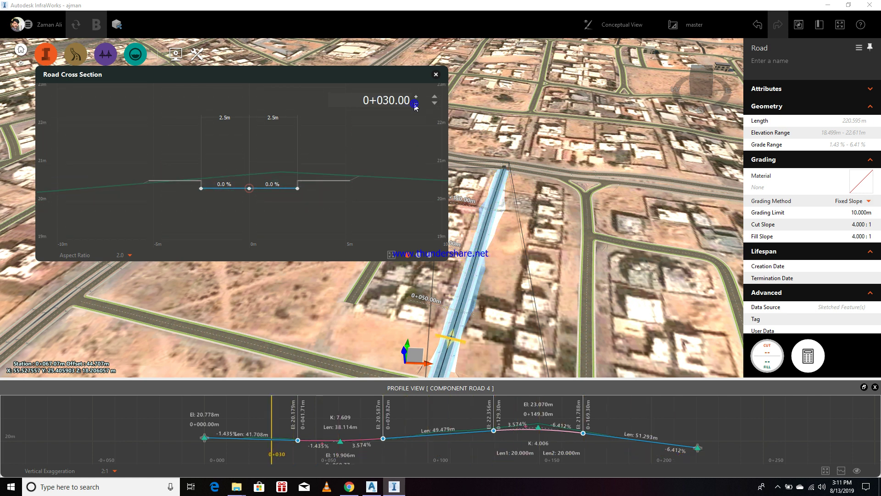
Show the cut and fill areas in the cross section, review them station by station from 0+030.00 onward, and close the view.
{"action": "left_click", "coordinate": [429, 256]}
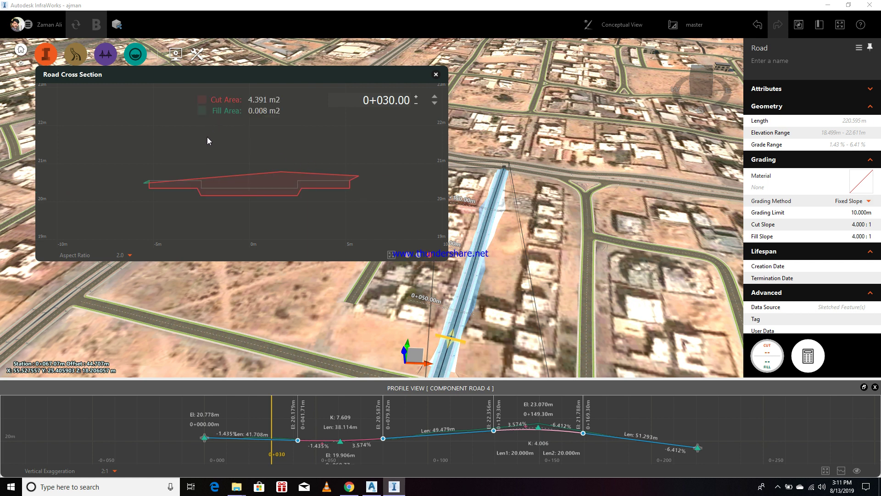
{"action": "left_click", "coordinate": [416, 98]}
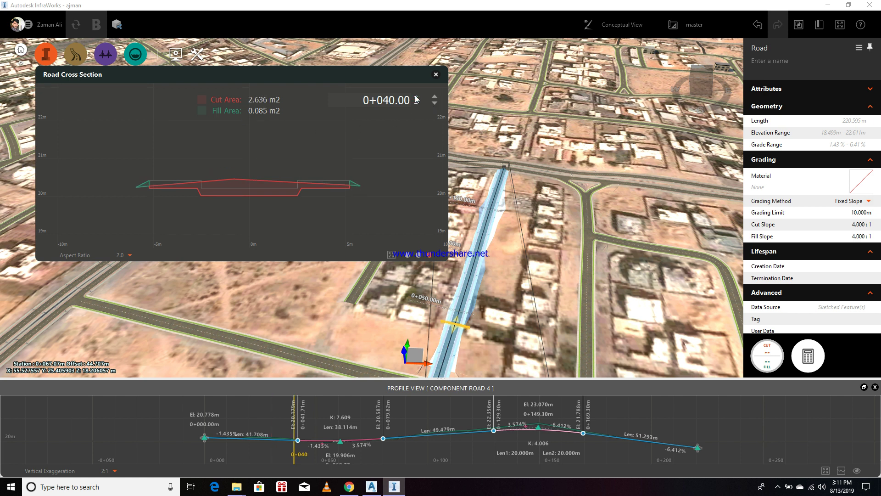
{"action": "left_click", "coordinate": [416, 98]}
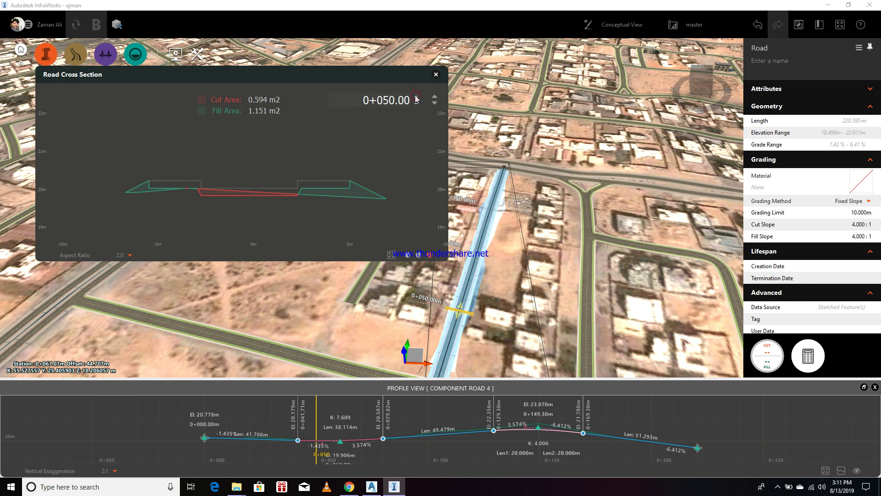
{"action": "left_click", "coordinate": [417, 97]}
{"action": "left_click", "coordinate": [417, 98]}
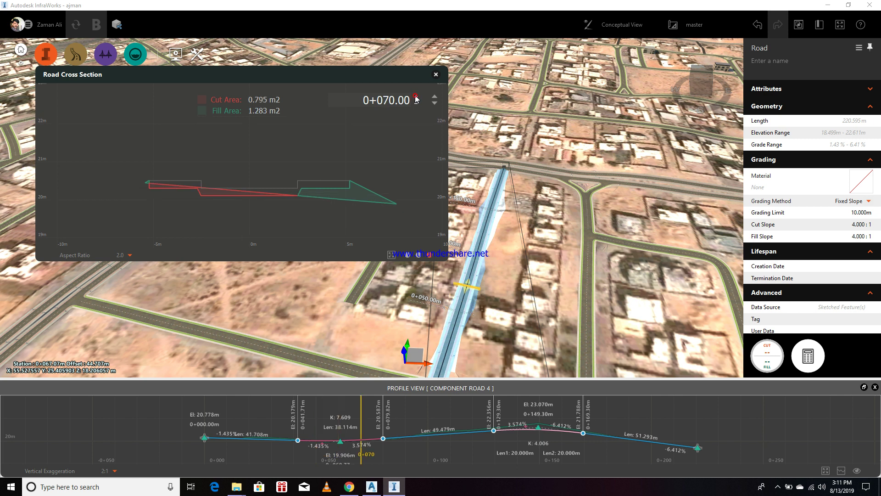
{"action": "left_click", "coordinate": [416, 98]}
{"action": "left_click", "coordinate": [416, 97]}
{"action": "left_click", "coordinate": [417, 97]}
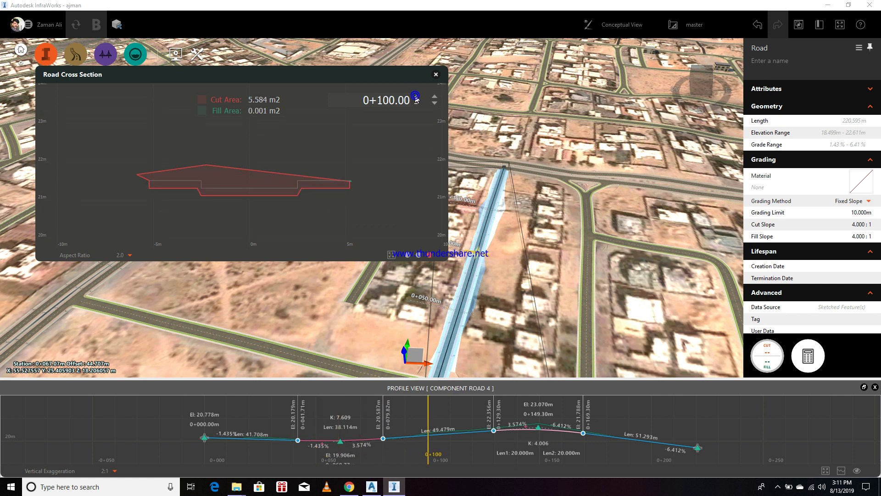
{"action": "left_click", "coordinate": [416, 98]}
{"action": "left_click", "coordinate": [416, 98]}
{"action": "left_click", "coordinate": [417, 98]}
{"action": "left_click", "coordinate": [416, 98]}
{"action": "left_click", "coordinate": [416, 98]}
{"action": "left_click", "coordinate": [416, 98]}
{"action": "left_click", "coordinate": [416, 98]}
{"action": "left_click", "coordinate": [417, 97]}
{"action": "left_click", "coordinate": [436, 74]}
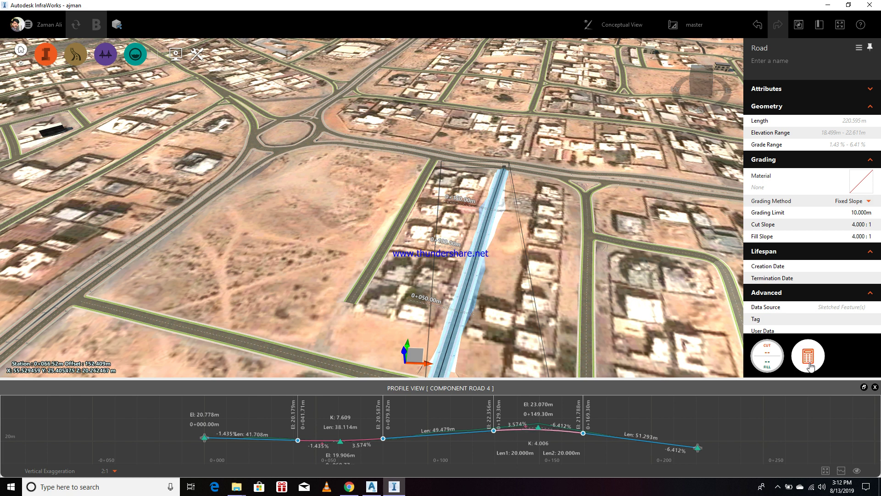
Calculate the component road's earthwork quantities with the station range limited to start at station 20.
{"action": "left_click", "coordinate": [766, 358]}
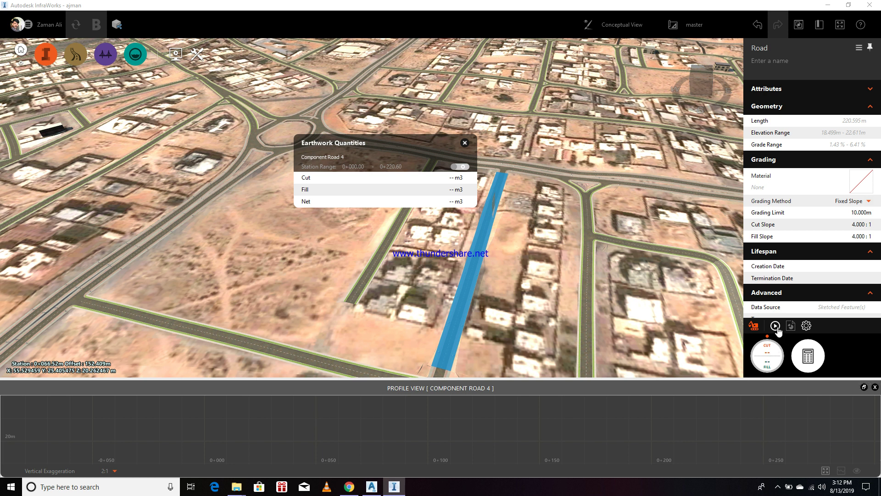
{"action": "left_click", "coordinate": [460, 167]}
{"action": "left_click", "coordinate": [356, 166]}
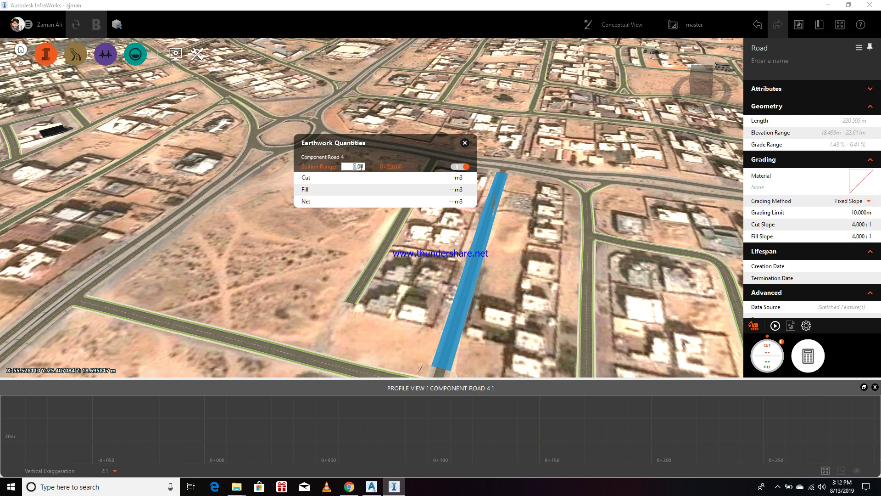
{"action": "left_click_drag", "start_coordinate": [365, 166], "coordinate": [342, 172]}
{"action": "type", "text": "20"}
{"action": "key", "text": "Return"}
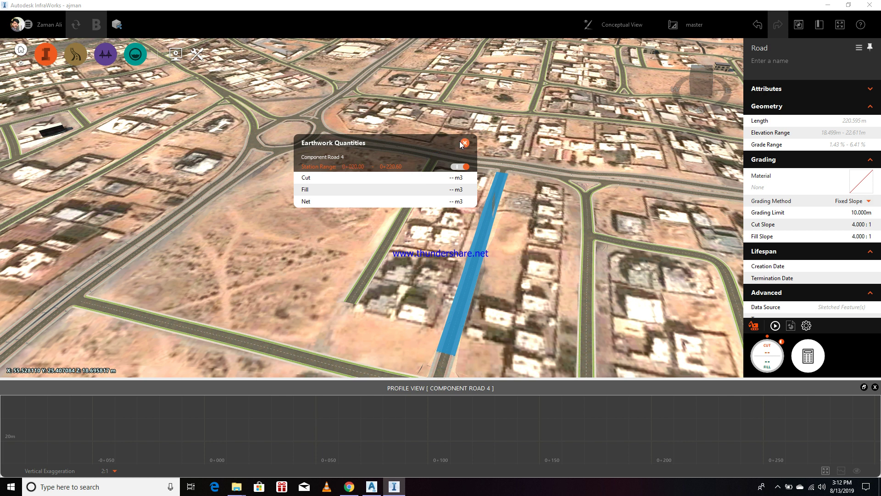
{"action": "left_click", "coordinate": [775, 327]}
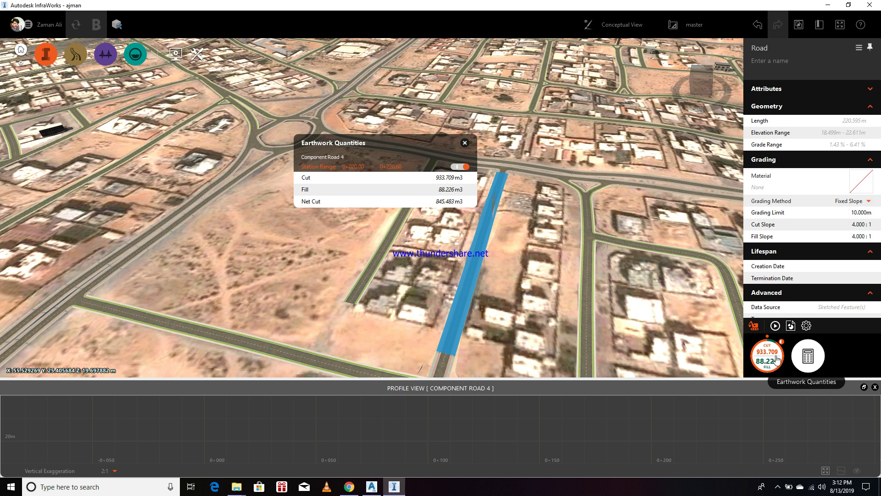
Export the earthwork quantities to the Desktop as the CSV file "ajman Road 4.csv".
{"action": "left_click", "coordinate": [790, 326]}
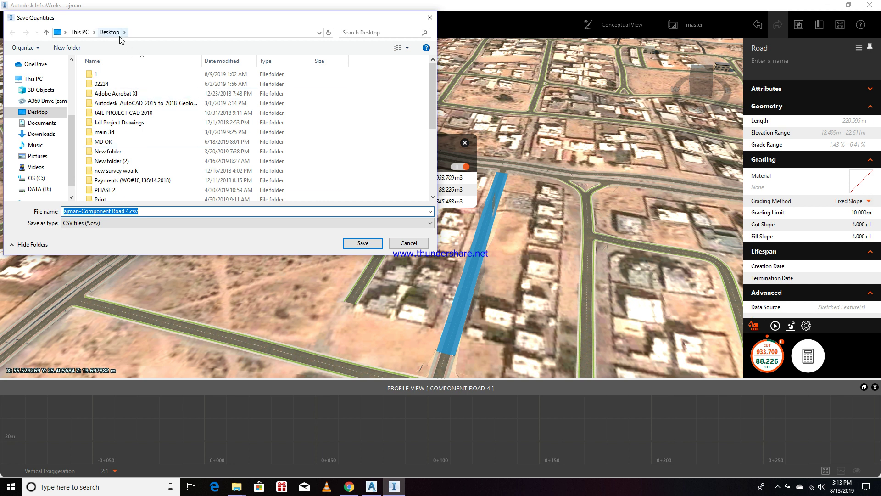
{"action": "left_click", "coordinate": [98, 210]}
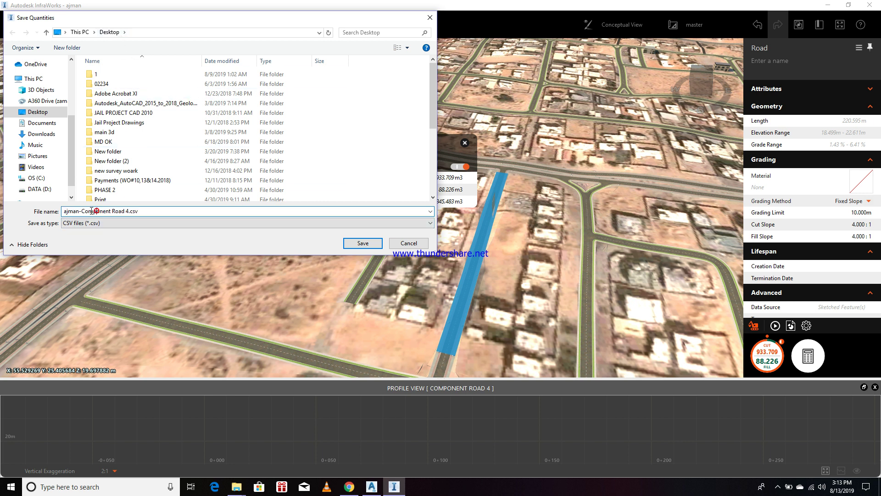
{"action": "left_click_drag", "start_coordinate": [79, 210], "coordinate": [116, 210]}
{"action": "key", "text": "BackSpace"}
{"action": "left_click", "coordinate": [363, 243]}
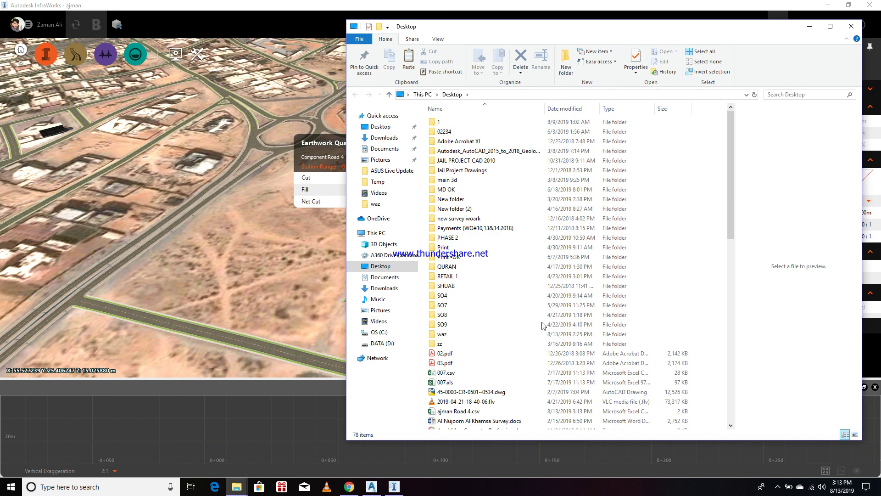
Find "ajman Road 4.csv" in the Desktop folder and open it in Excel, dismissing the startup dialog.
{"action": "scroll", "coordinate": [516, 334], "scroll_direction": "down", "scroll_amount": 1}
{"action": "scroll", "coordinate": [516, 334], "scroll_direction": "down", "scroll_amount": 8}
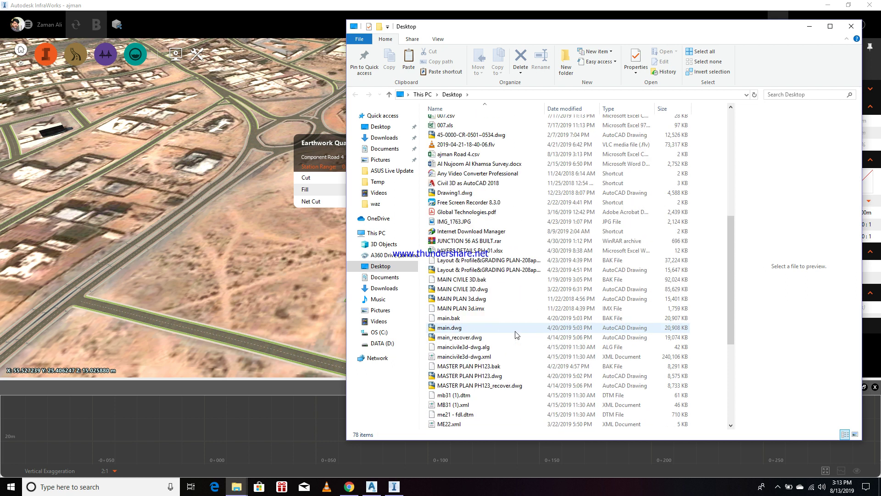
{"action": "scroll", "coordinate": [516, 334], "scroll_direction": "down", "scroll_amount": 6}
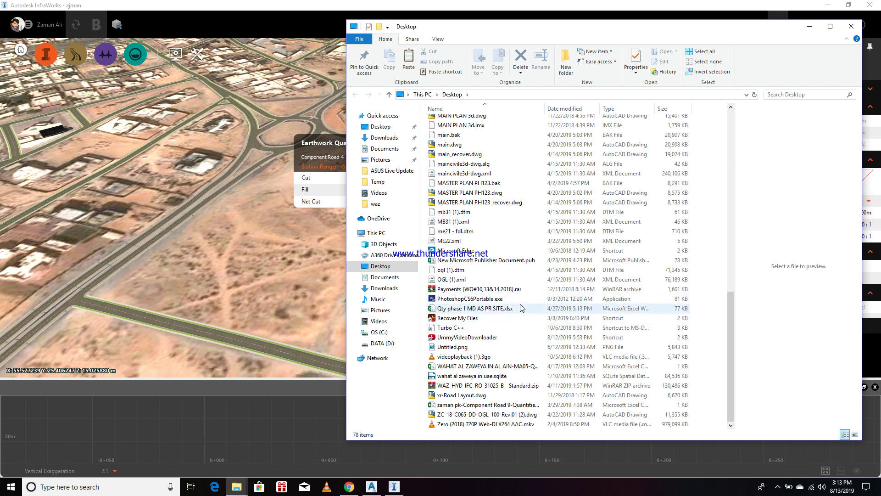
{"action": "scroll", "coordinate": [521, 307], "scroll_direction": "up", "scroll_amount": 12}
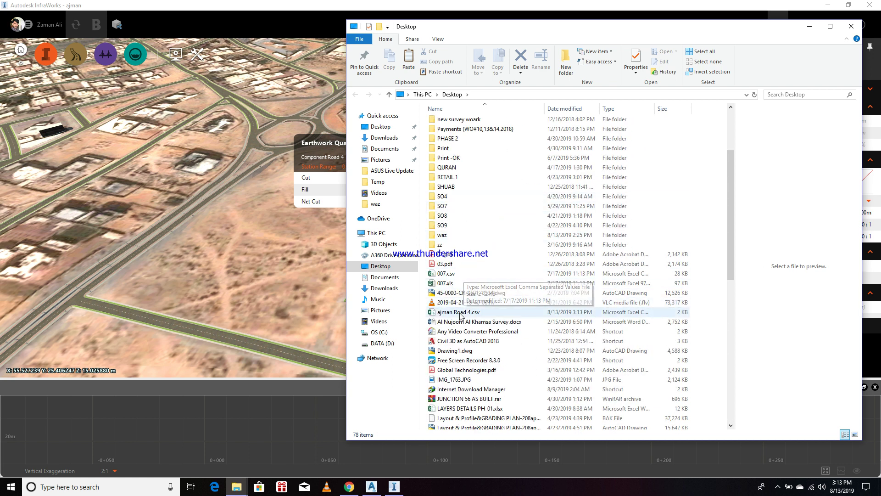
{"action": "left_click", "coordinate": [461, 313]}
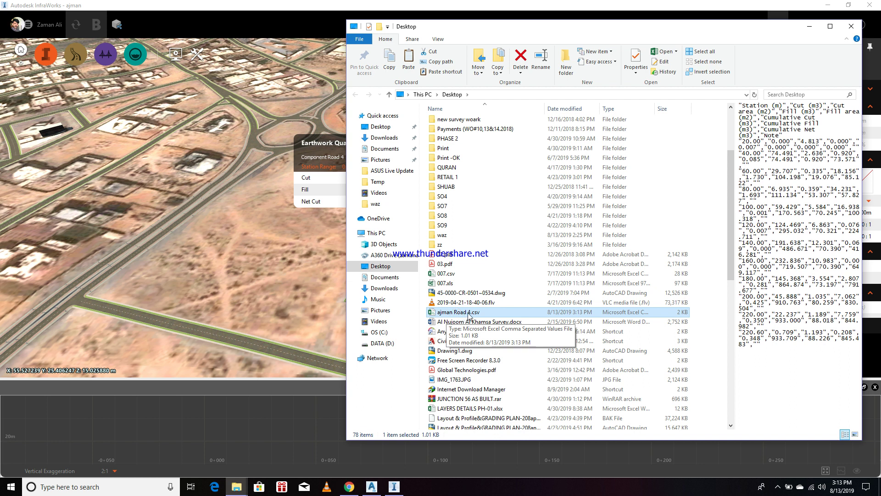
{"action": "double_click", "coordinate": [461, 313]}
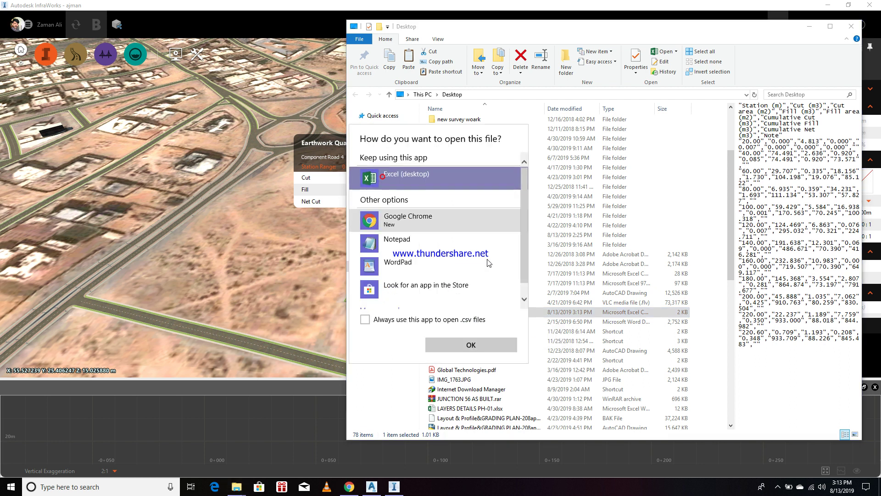
{"action": "left_click", "coordinate": [482, 348]}
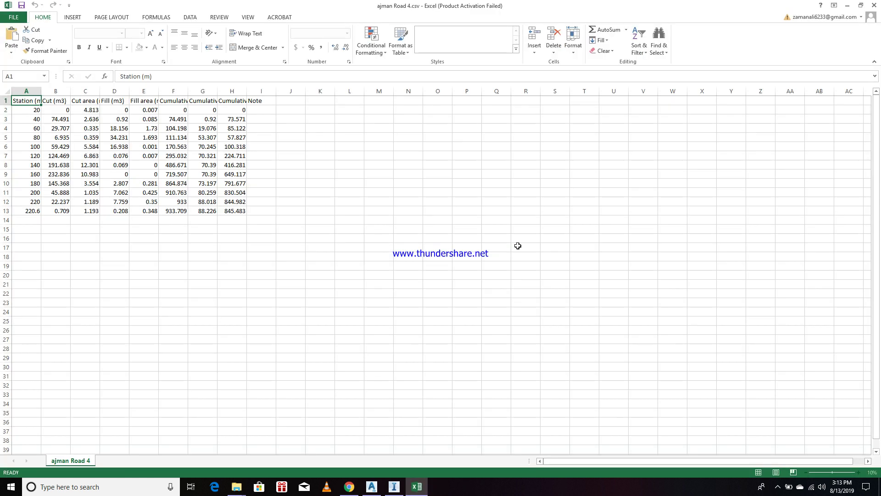
{"action": "left_click", "coordinate": [528, 329]}
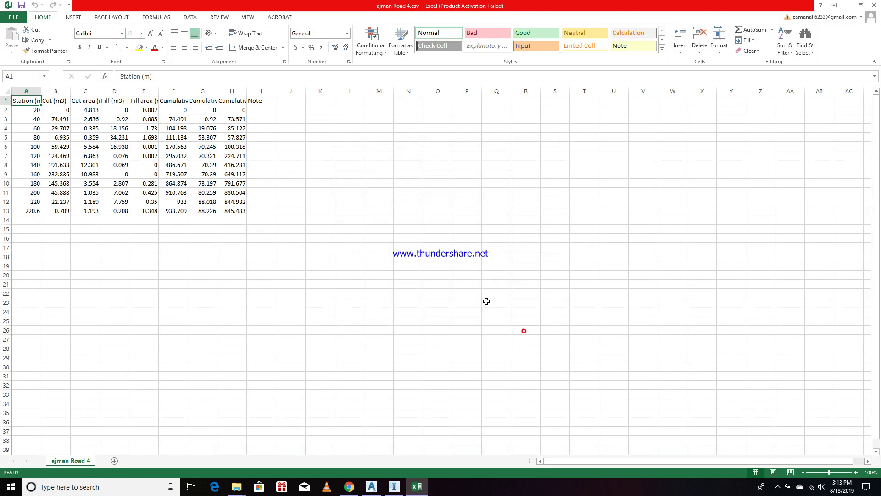
Resize columns A through H of the earthwork table, fitting the station, cut, fill and area columns to their headings.
{"action": "mouse_move", "coordinate": [247, 91]}
{"action": "left_mouse_down"}
{"action": "mouse_move", "coordinate": [261, 91]}
{"action": "mouse_move", "coordinate": [219, 89]}
{"action": "mouse_move", "coordinate": [244, 91]}
{"action": "left_mouse_up"}
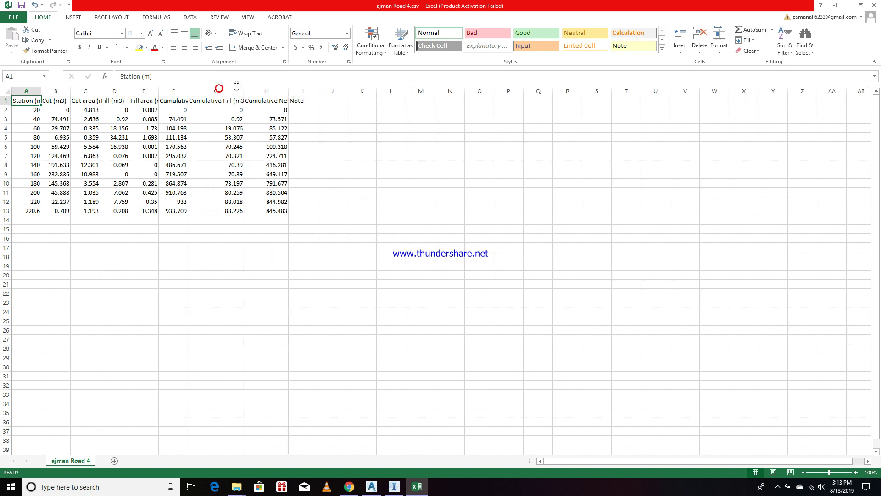
{"action": "left_click_drag", "start_coordinate": [188, 91], "coordinate": [200, 91]}
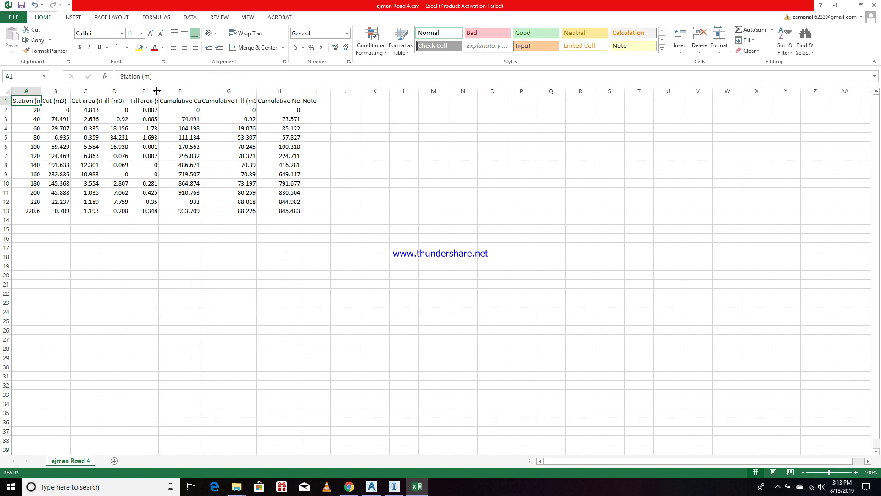
{"action": "double_click", "coordinate": [158, 91]}
{"action": "double_click", "coordinate": [126, 91]}
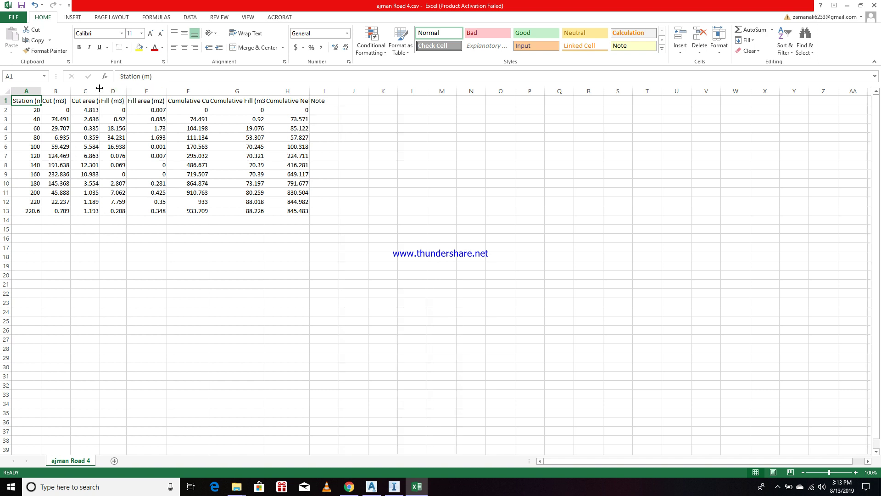
{"action": "double_click", "coordinate": [100, 88]}
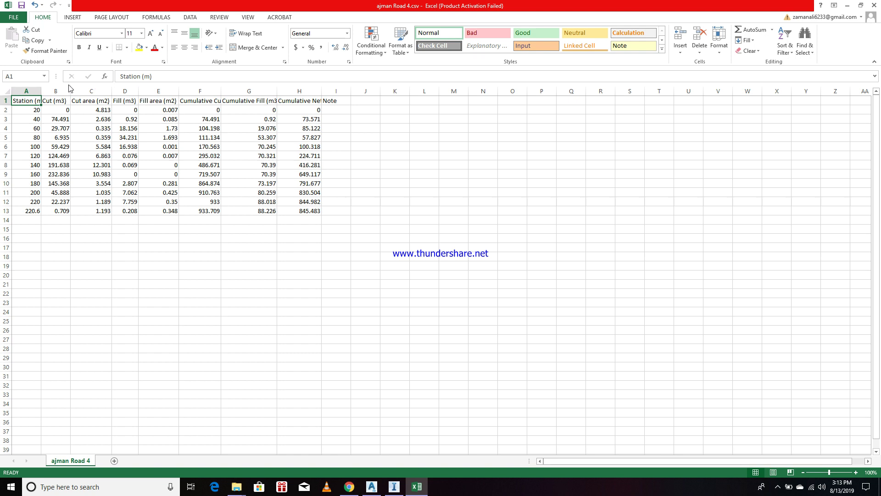
{"action": "double_click", "coordinate": [72, 88]}
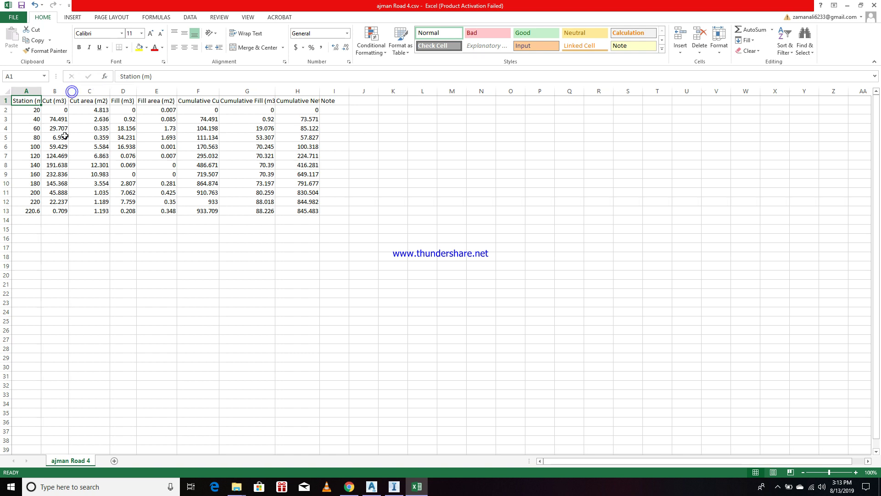
{"action": "double_click", "coordinate": [42, 91]}
Review the listed stations and the final cumulative cut and fill volumes in the earthwork table.
{"action": "left_click_drag", "start_coordinate": [32, 110], "coordinate": [28, 211]}
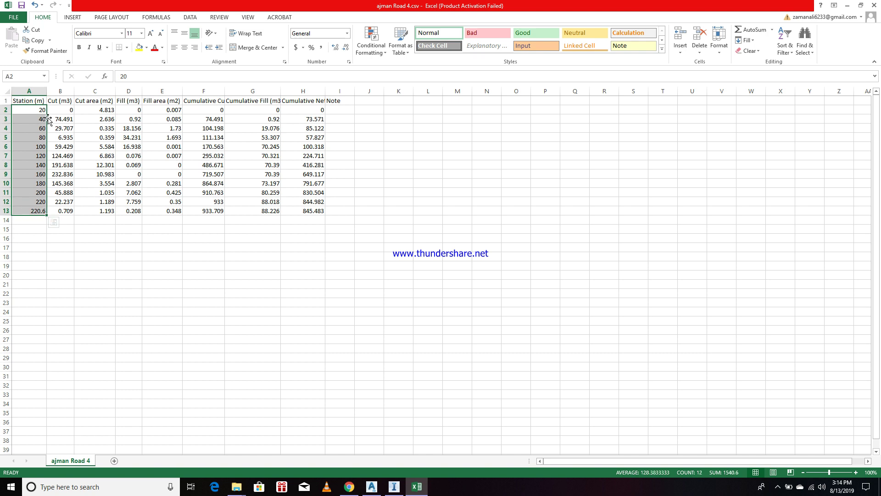
{"action": "left_click", "coordinate": [295, 220]}
{"action": "left_click", "coordinate": [274, 209]}
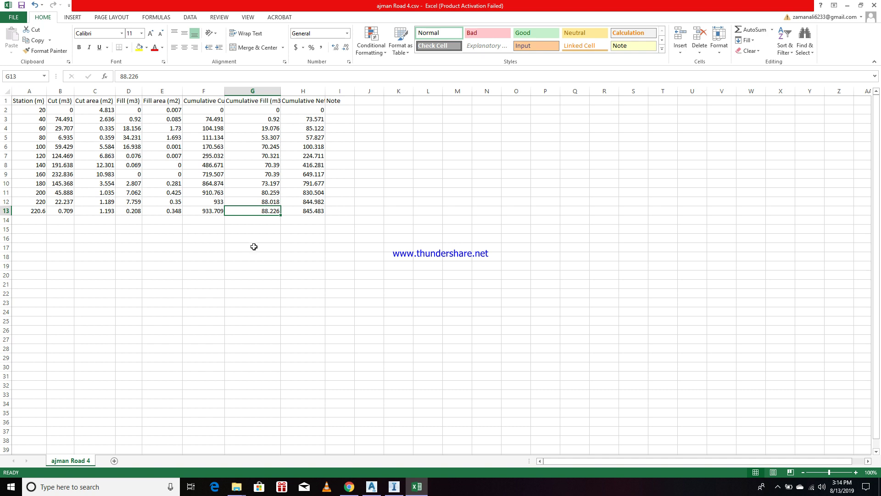
{"action": "left_click", "coordinate": [209, 202]}
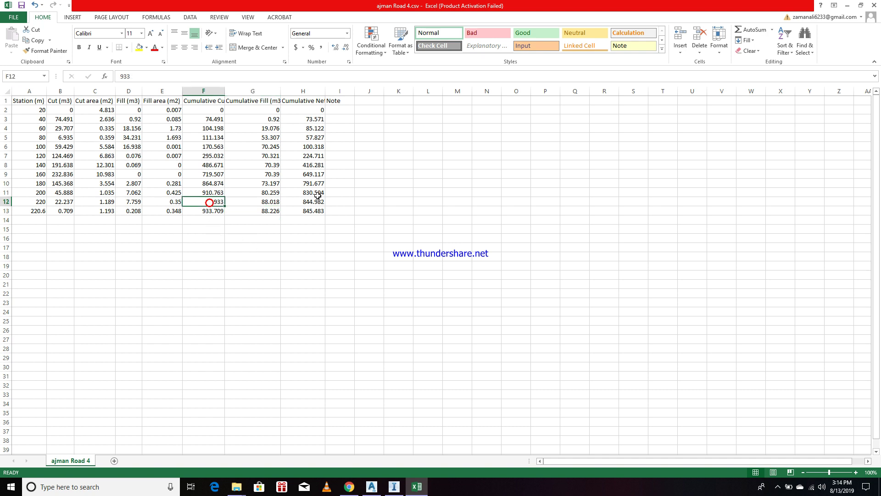
{"action": "left_click", "coordinate": [208, 210]}
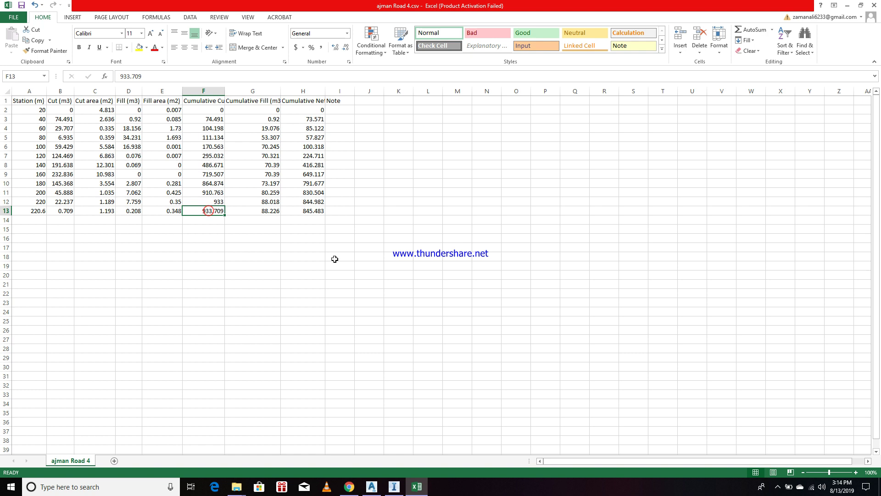
{"action": "left_click", "coordinate": [275, 211]}
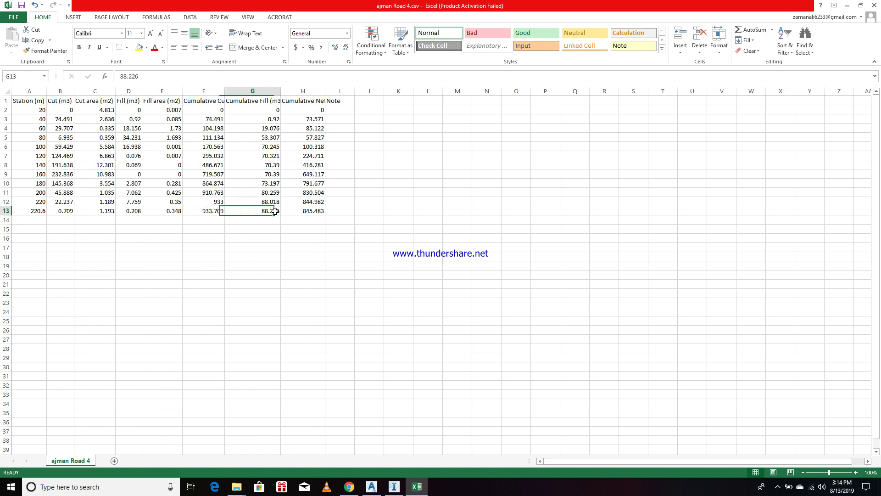
Fit the Cumulative Cut and Cumulative Fill columns to their headings and make their last-row values, F13:G13, bold.
{"action": "double_click", "coordinate": [225, 91]}
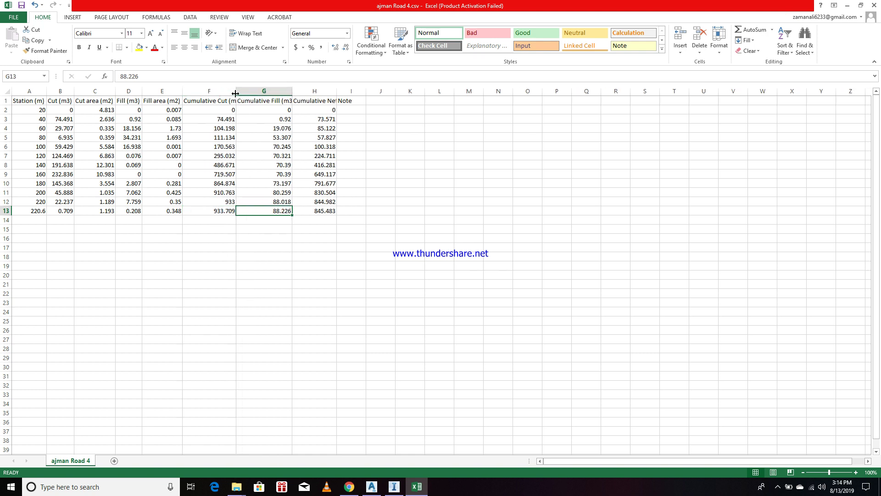
{"action": "double_click", "coordinate": [302, 90]}
{"action": "left_click_drag", "start_coordinate": [228, 212], "coordinate": [298, 211]}
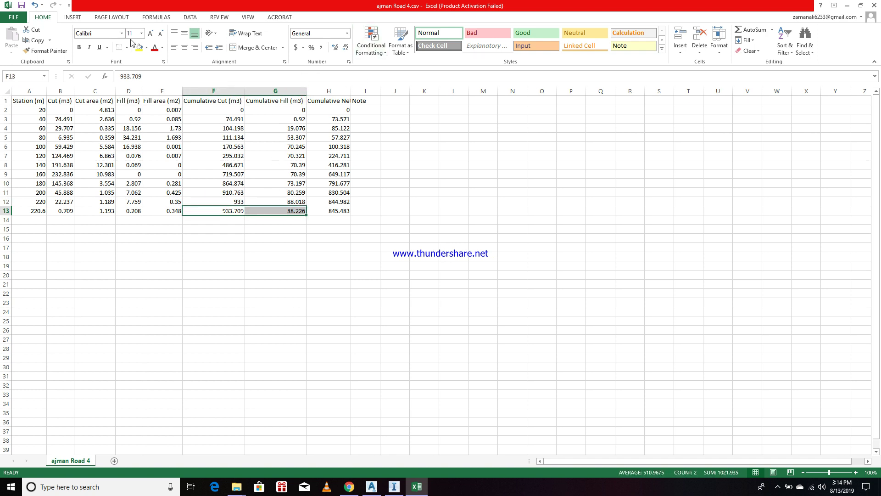
{"action": "left_click", "coordinate": [79, 47]}
Minimize Excel and the Desktop folder window to return to the road model in InfraWorks.
{"action": "left_click", "coordinate": [847, 5]}
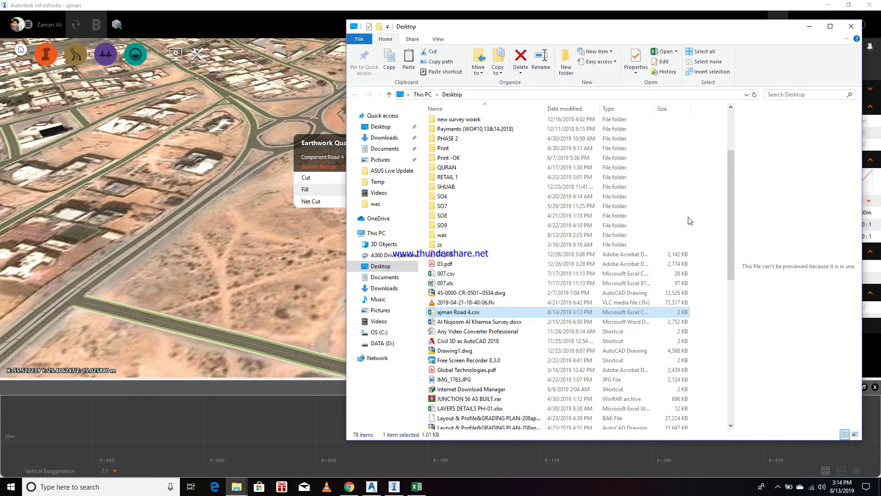
{"action": "left_click", "coordinate": [815, 26]}
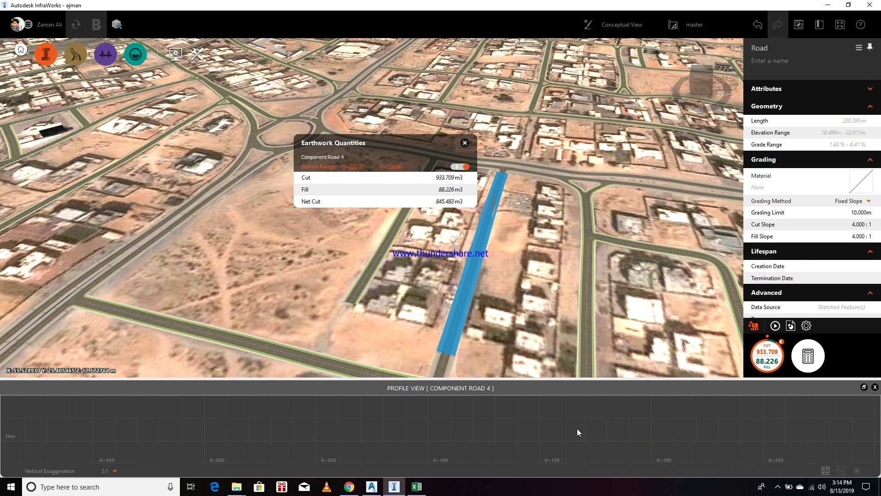
{"action": "left_click", "coordinate": [778, 487]}
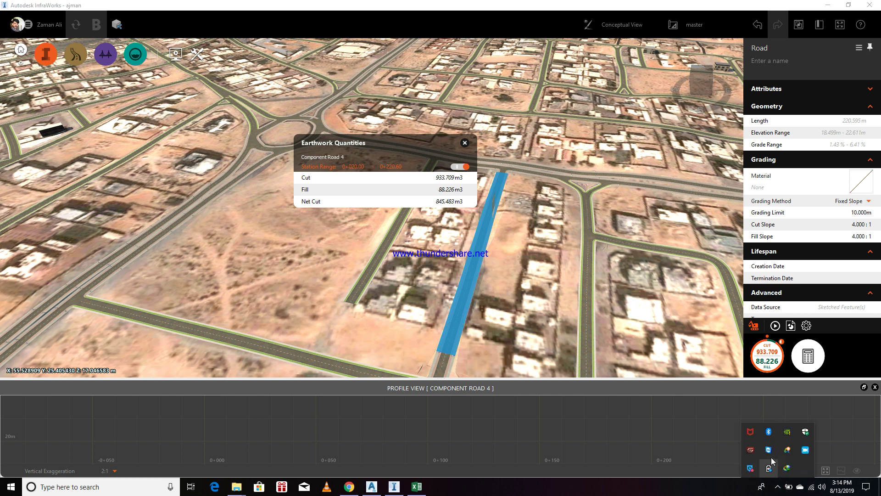
{"action": "left_click", "coordinate": [803, 448]}
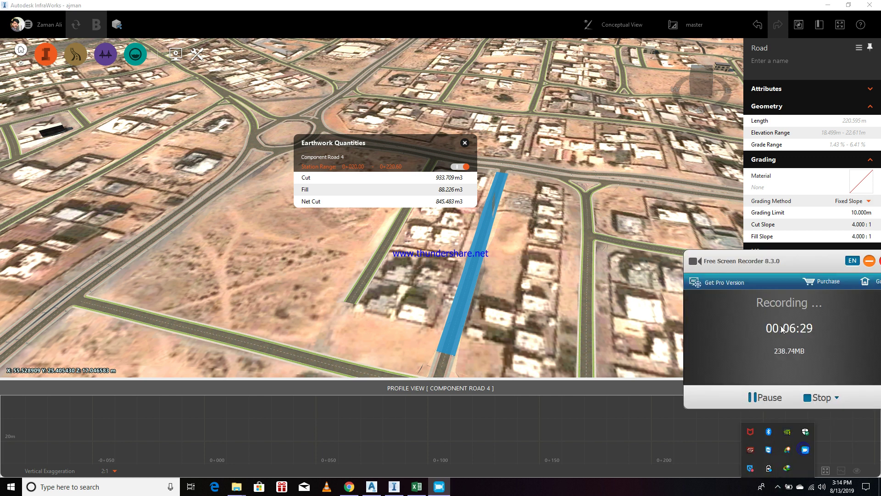